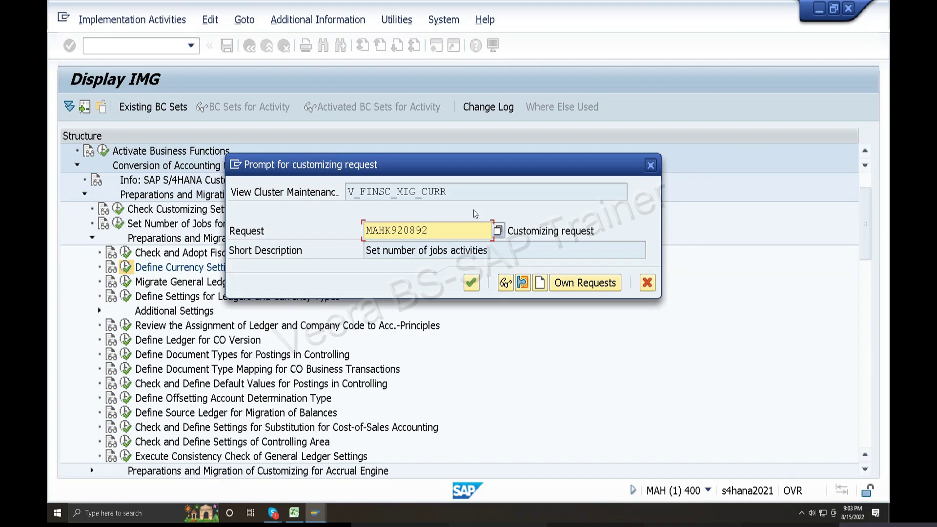
- Create and save a new customizing request with the short description "Define currency settings migration"
{"action": "left_click", "coordinate": [540, 282]}
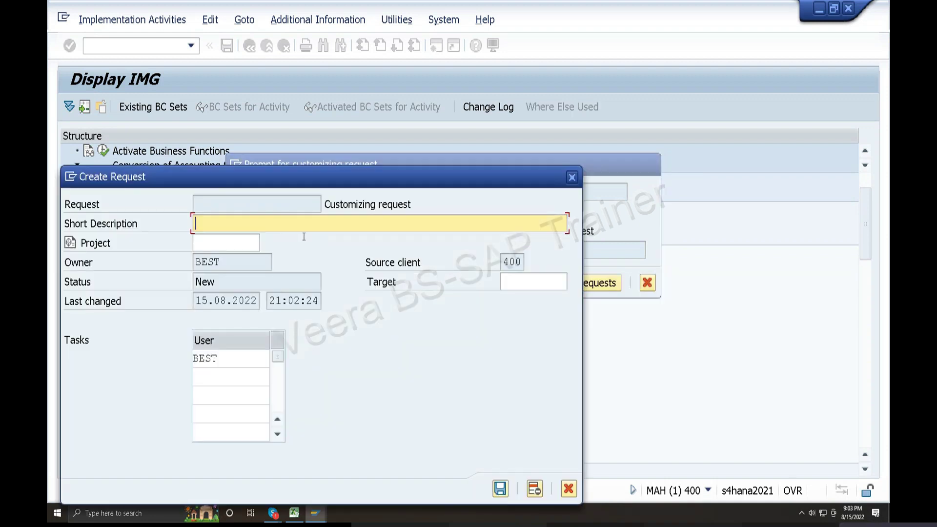
{"action": "type", "text": "Define currency"}
{"action": "key", "text": "BackSpace"}
{"action": "type", "text": "y settings"}
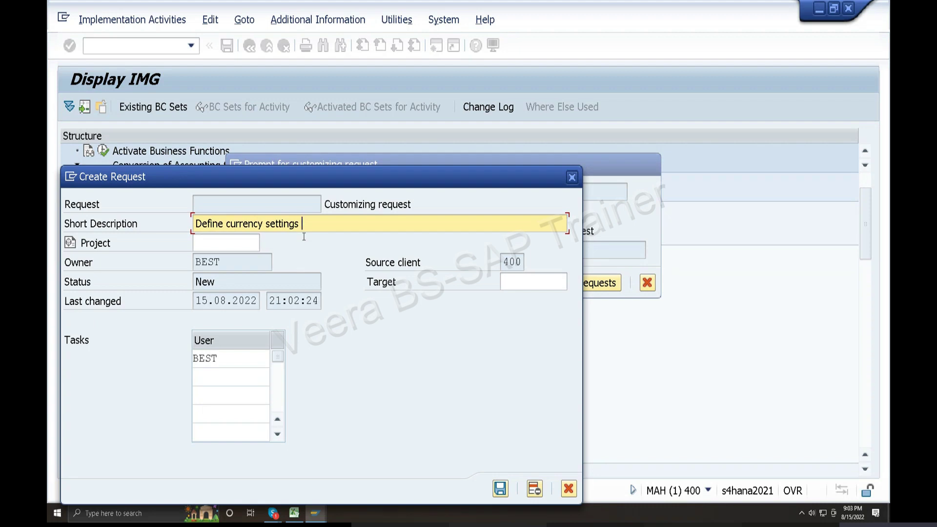
{"action": "type", "text": " migration"}
{"action": "left_click", "coordinate": [500, 489]}
- Copy the new request's number into cell I11 of the DATA MIGRATION sheet in Excel
{"action": "left_click_drag", "start_coordinate": [431, 233], "coordinate": [49, 211]}
{"action": "key", "text": "ctrl+c"}
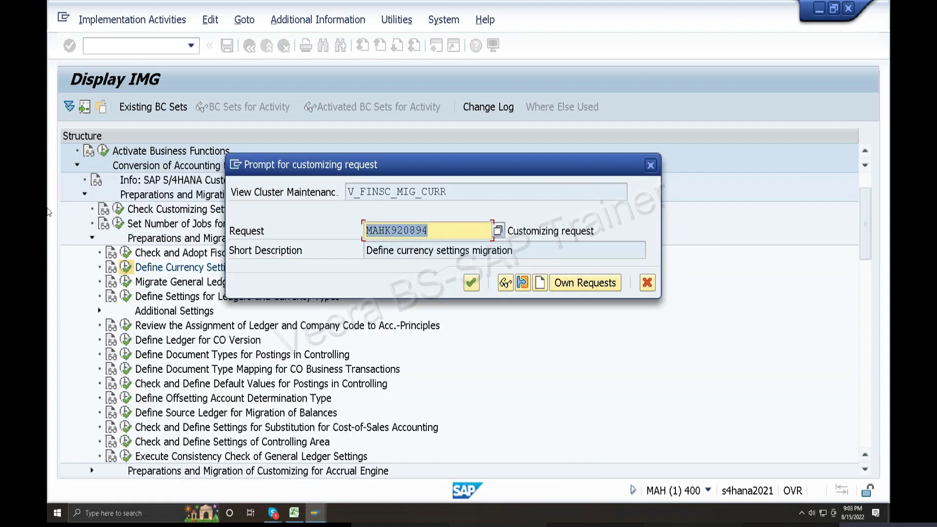
{"action": "left_click", "coordinate": [294, 512]}
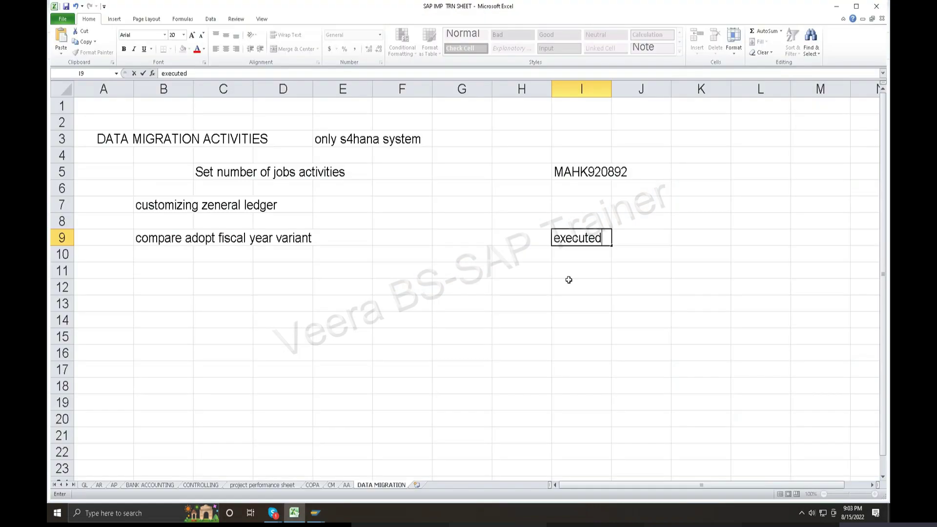
{"action": "double_click", "coordinate": [566, 269]}
{"action": "key", "text": "ctrl+v"}
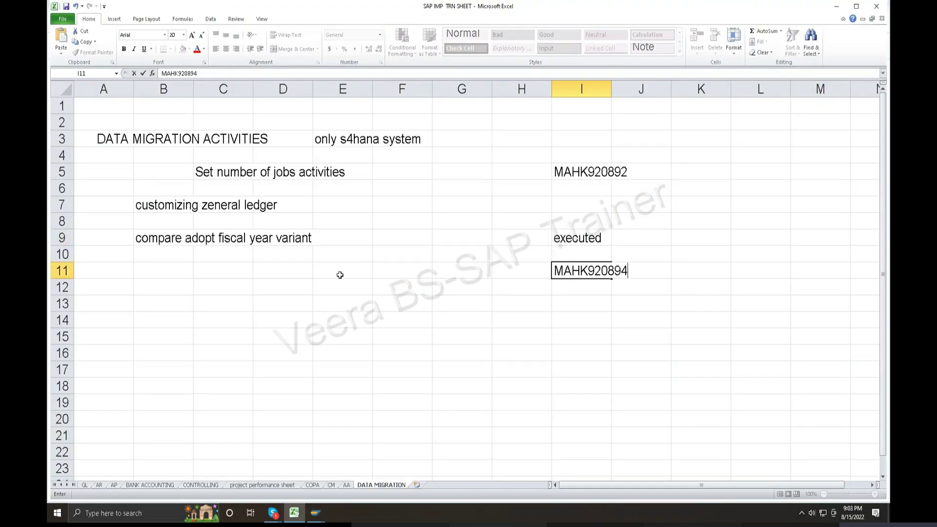
- Copy the request's short description, "Define currency settings migration", from SAP into cell B11 of the Excel sheet
{"action": "left_click", "coordinate": [158, 270]}
{"action": "left_click", "coordinate": [294, 514]}
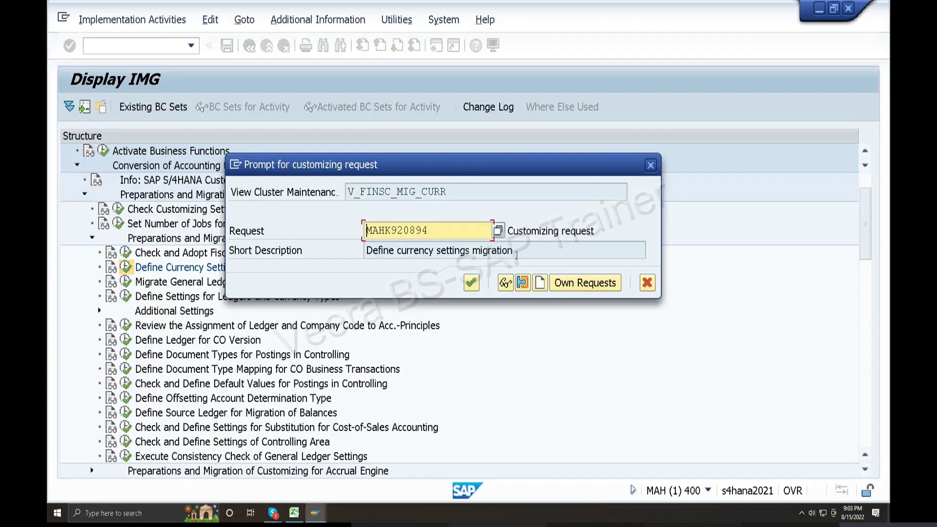
{"action": "left_click", "coordinate": [367, 250]}
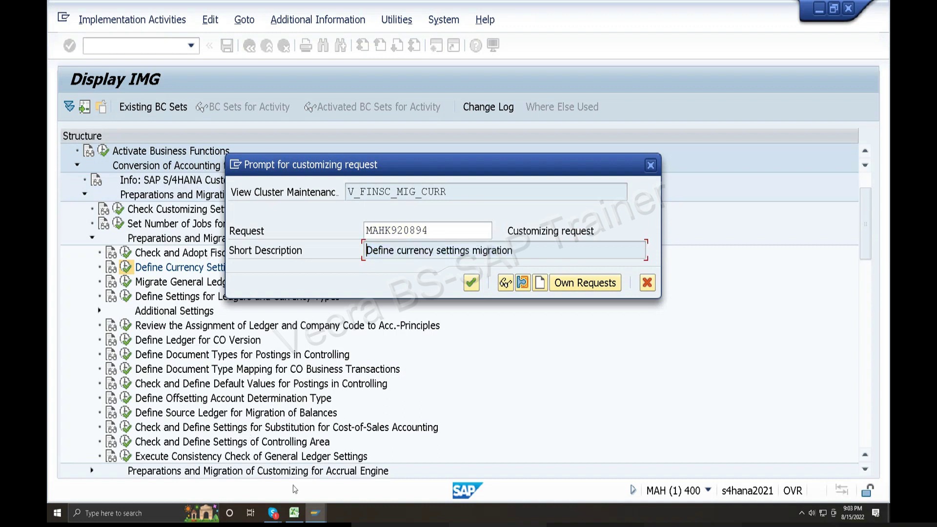
{"action": "left_click", "coordinate": [294, 512]}
{"action": "type", "text": "Define currency settings migration"}
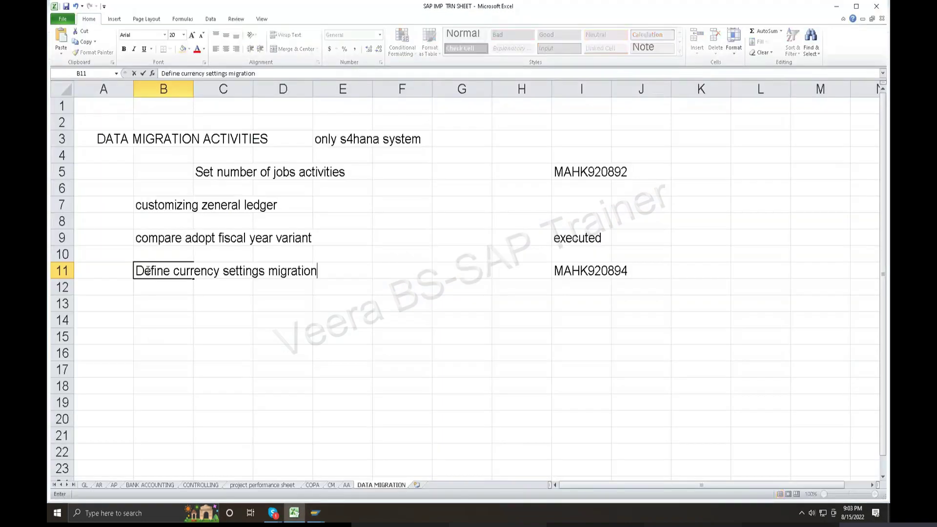
- Switch to SAP, accept the new customizing request for the currency settings, and return to the implementation guide
{"action": "left_click", "coordinate": [294, 512]}
{"action": "left_click", "coordinate": [471, 282]}
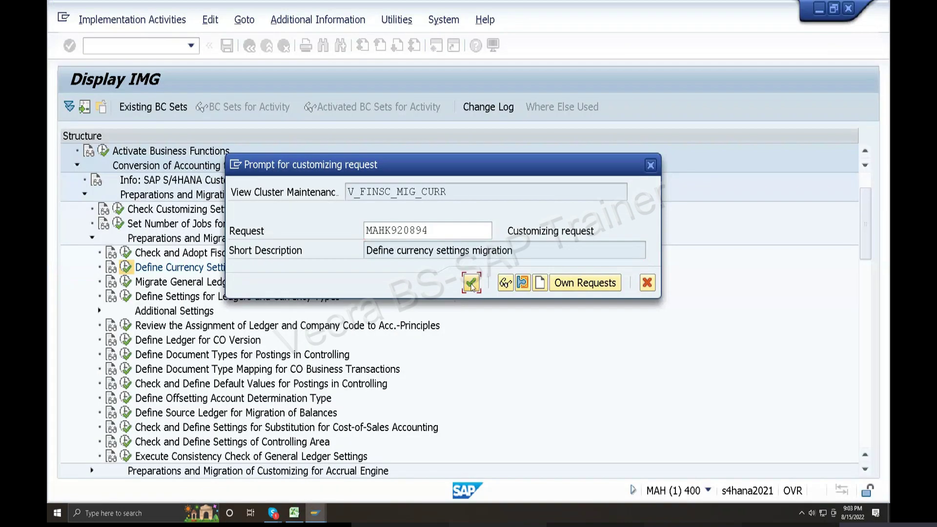
{"action": "left_click", "coordinate": [250, 45]}
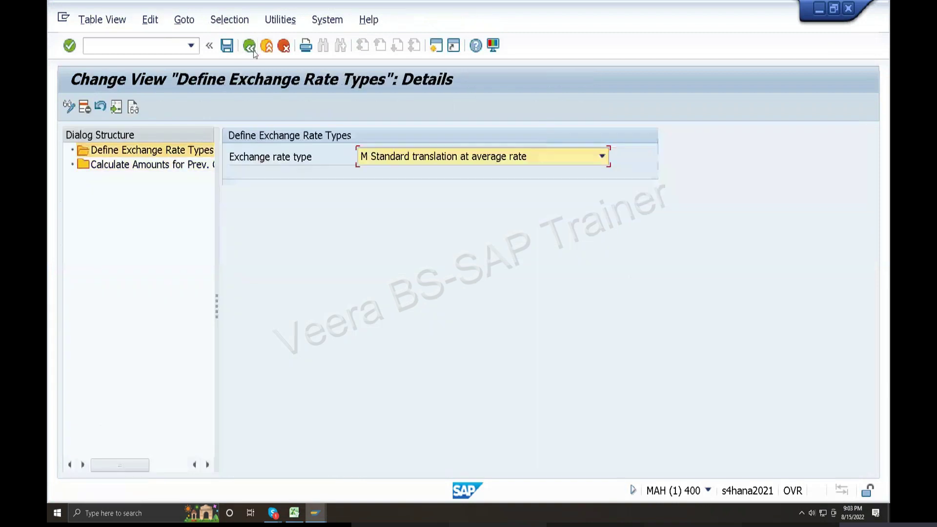
{"action": "left_click", "coordinate": [253, 51]}
- Execute Migrate General Ledger Customizing, check its message log, and return to the implementation guide
{"action": "left_click", "coordinate": [214, 282]}
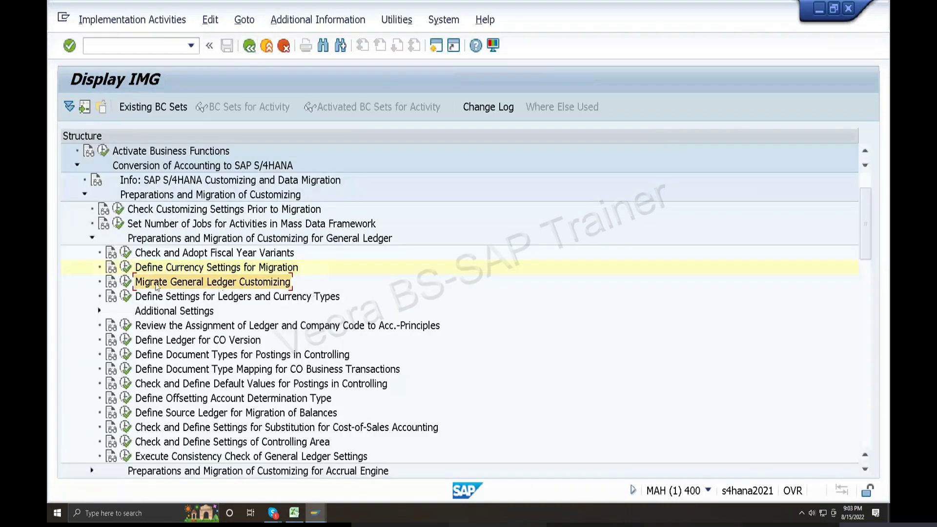
{"action": "left_click", "coordinate": [126, 281]}
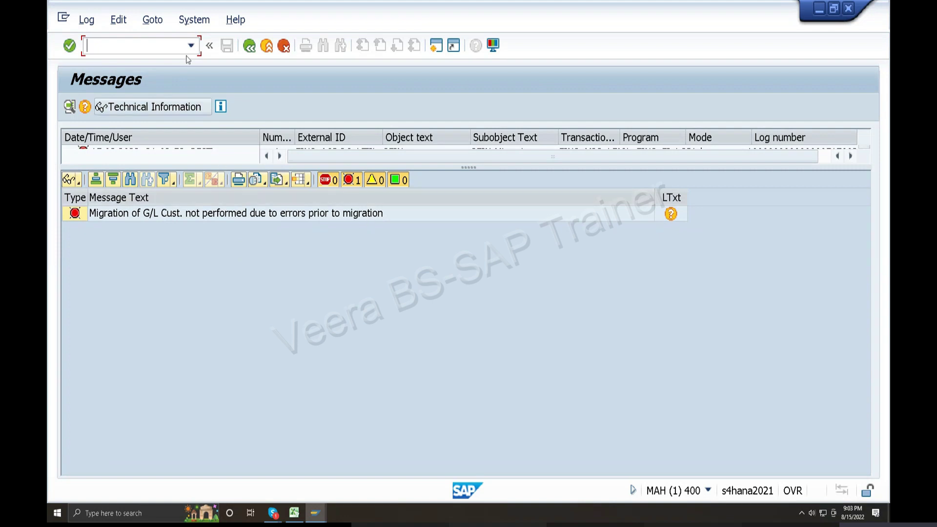
{"action": "left_click", "coordinate": [249, 46]}
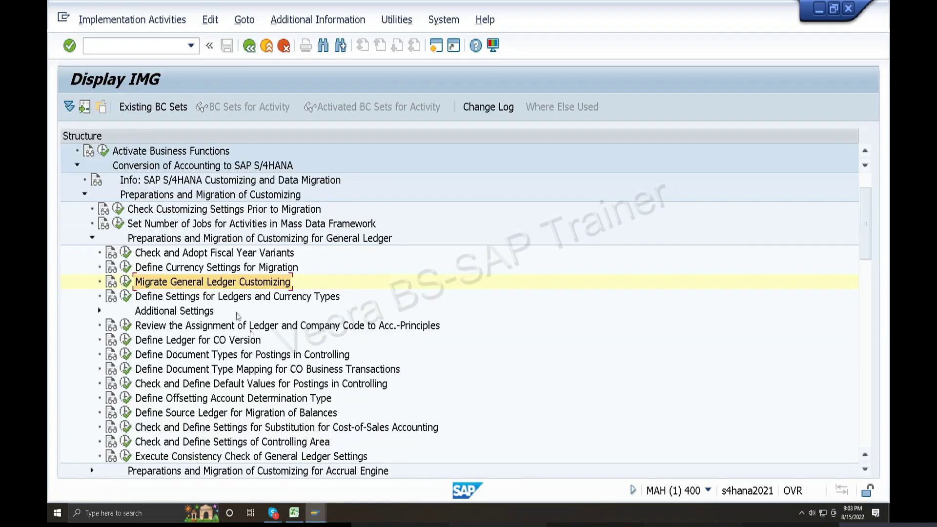
- Open Define Settings for Ledgers and Currency Types and dismiss the consistency check messages
{"action": "left_click", "coordinate": [234, 298]}
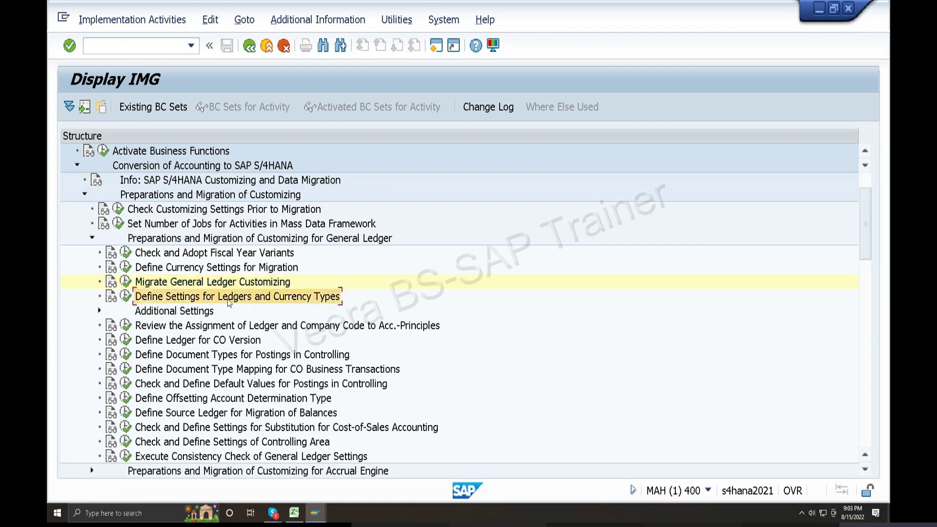
{"action": "left_click", "coordinate": [126, 296]}
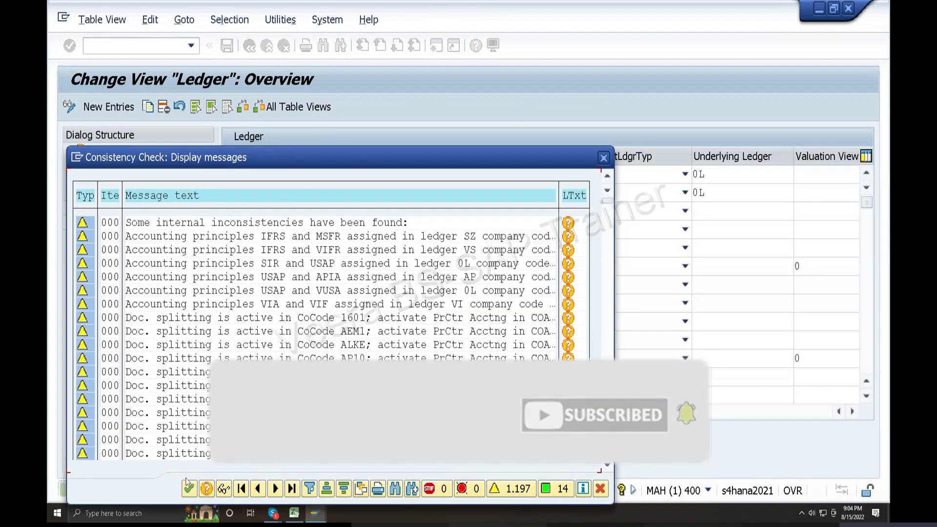
{"action": "left_click", "coordinate": [189, 490]}
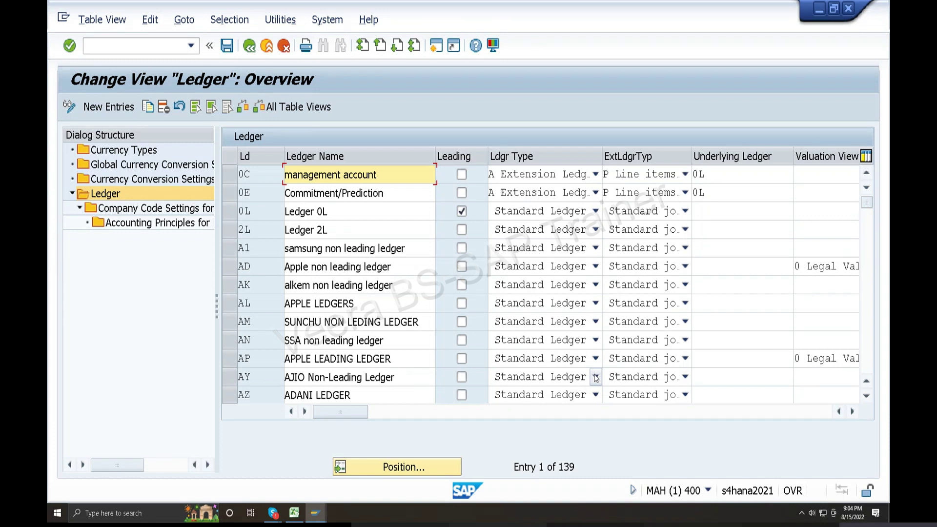
- Check the participants of the Skype call and return to the SAP ledger overview
{"action": "left_click", "coordinate": [267, 513]}
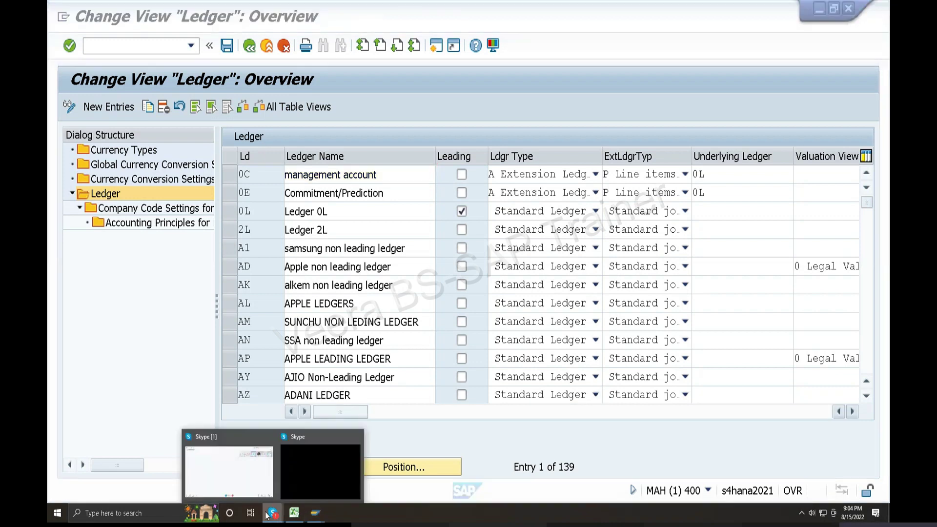
{"action": "left_click", "coordinate": [259, 477]}
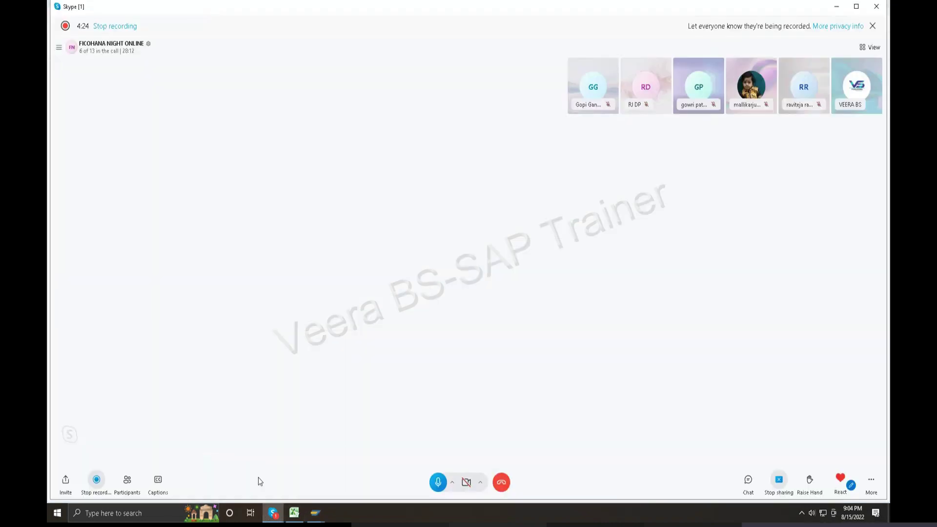
{"action": "left_click", "coordinate": [127, 481]}
{"action": "mouse_move", "coordinate": [315, 512]}
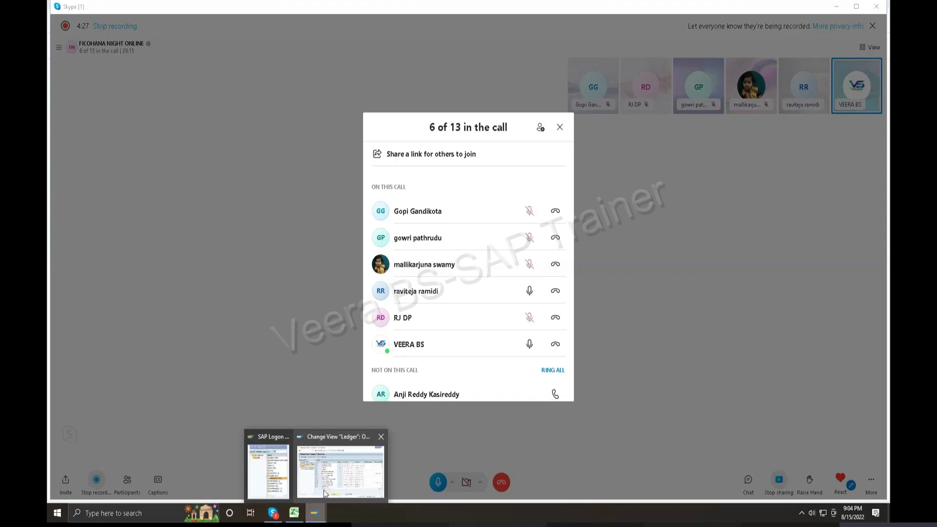
{"action": "left_click", "coordinate": [324, 493]}
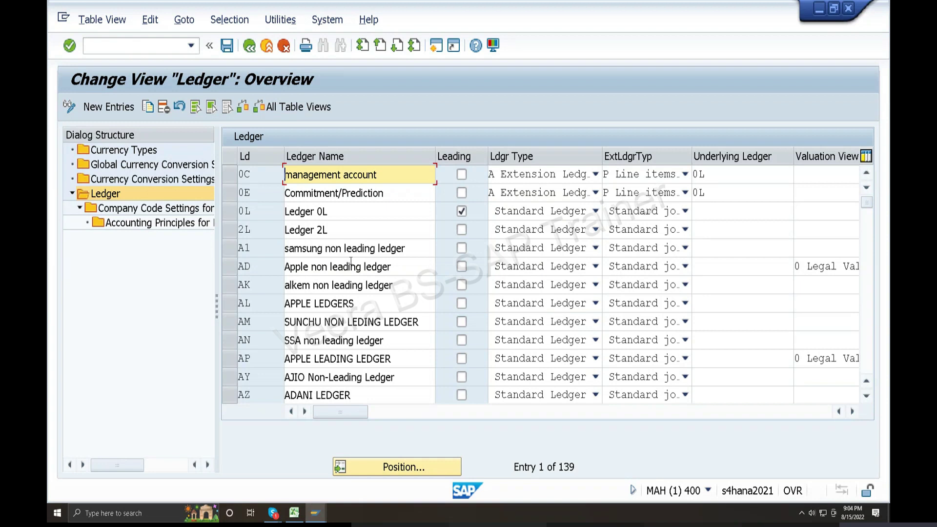
- Leave the ledger overview without saving any changes
{"action": "left_click", "coordinate": [249, 47]}
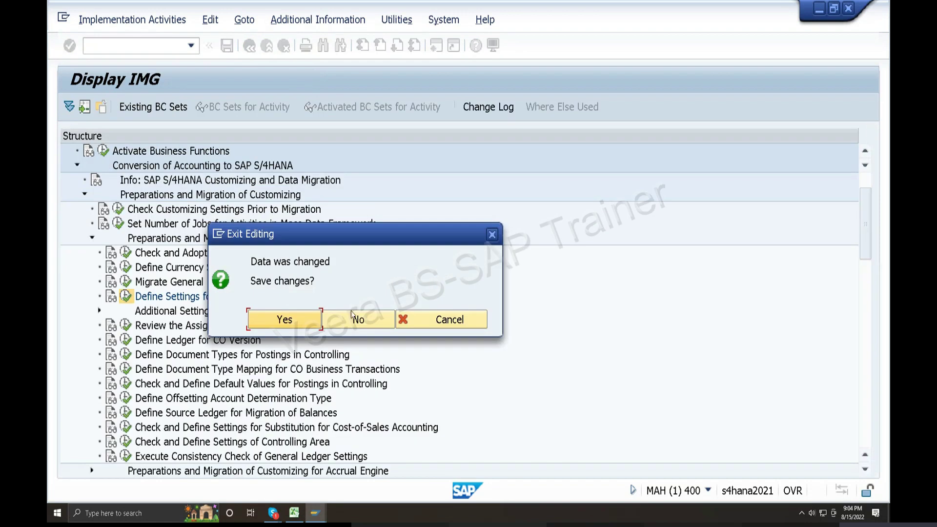
{"action": "left_click", "coordinate": [355, 316]}
- Switch to Excel and enter "Define ledger and currency types settings" in cell B13 of the DATA MIGRATION sheet
{"action": "left_click", "coordinate": [294, 512]}
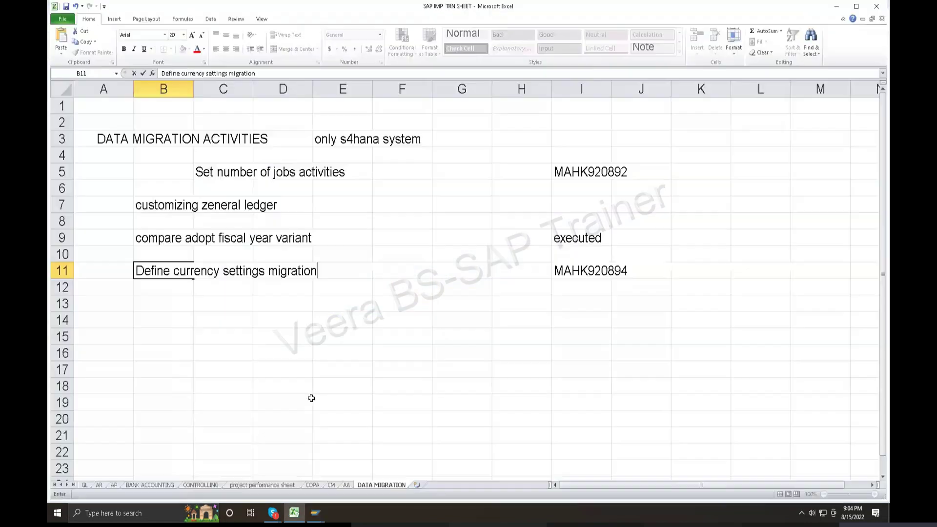
{"action": "left_click", "coordinate": [148, 300]}
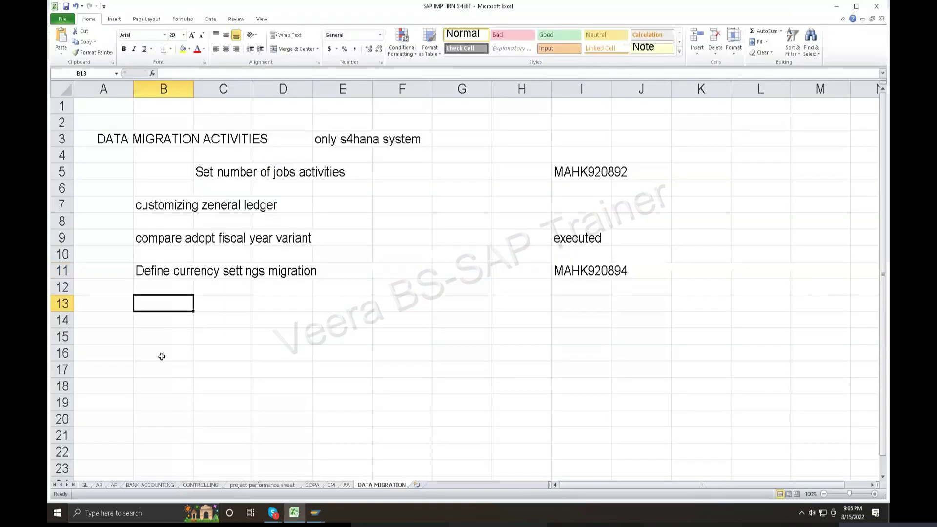
{"action": "type", "text": "Defi"}
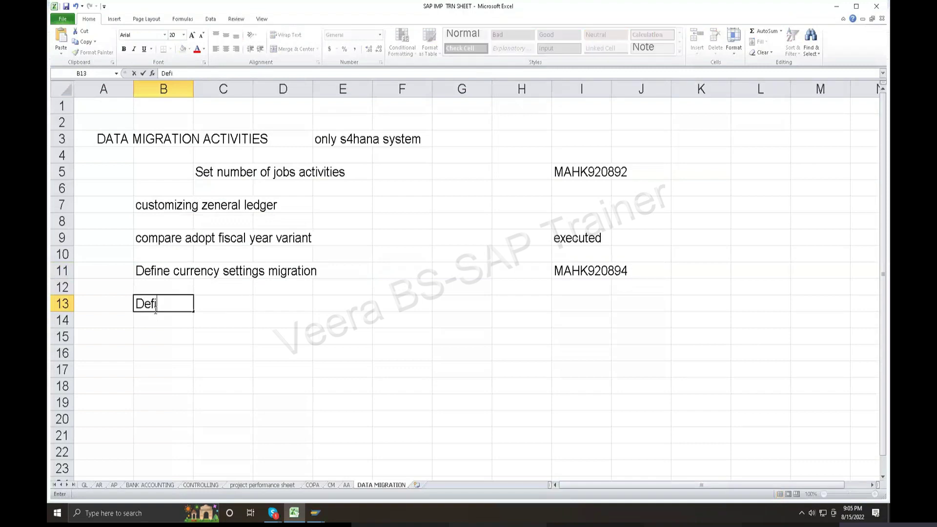
{"action": "type", "text": "ne ledger an"}
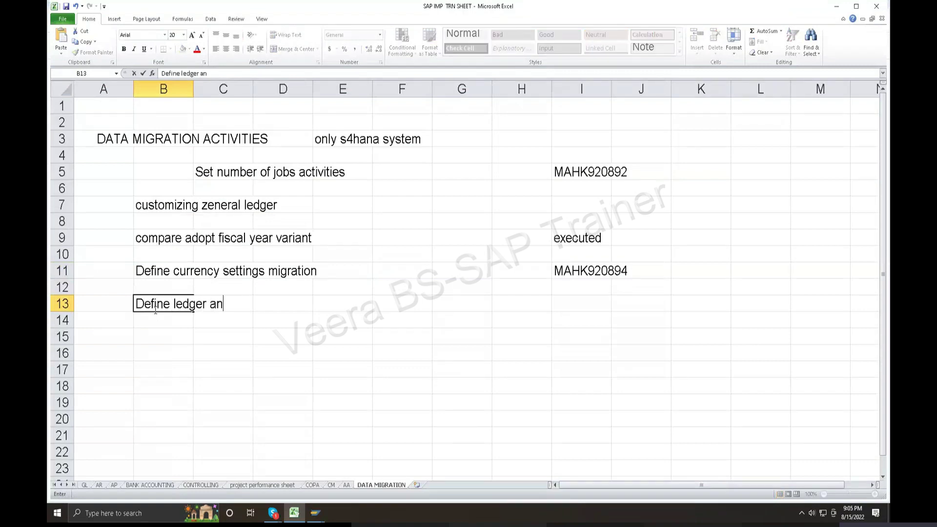
{"action": "type", "text": "d currency t"}
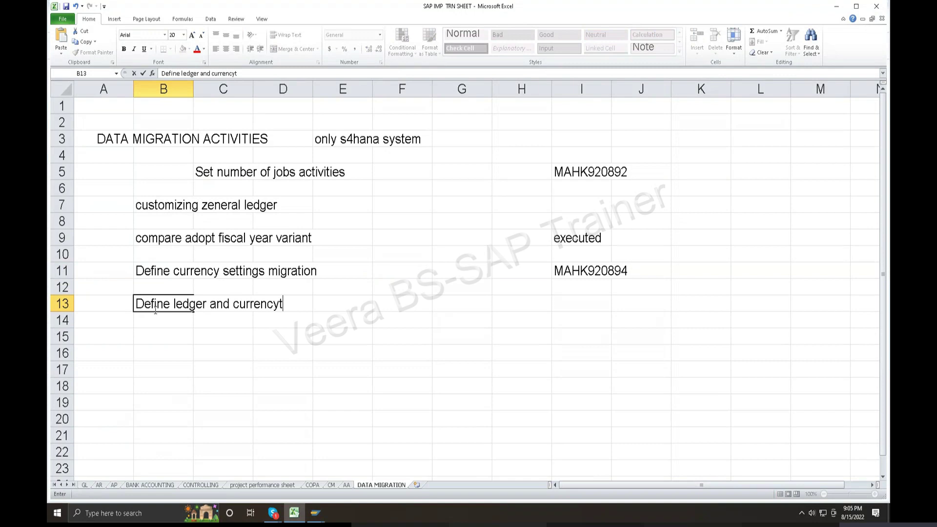
{"action": "type", "text": "ypes settings"}
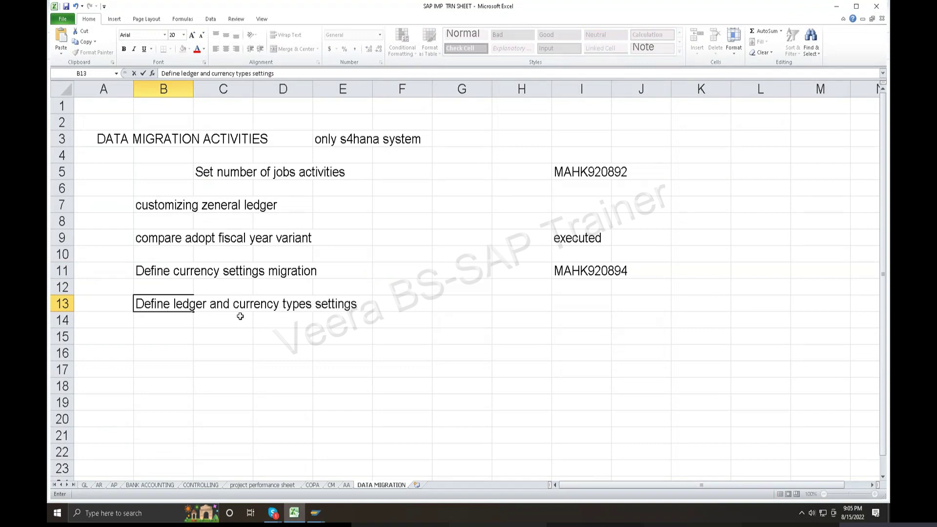
- Enter the note "only fresh imp s4hana we are done" in cell D14
{"action": "left_click", "coordinate": [267, 321]}
{"action": "type", "text": "o"}
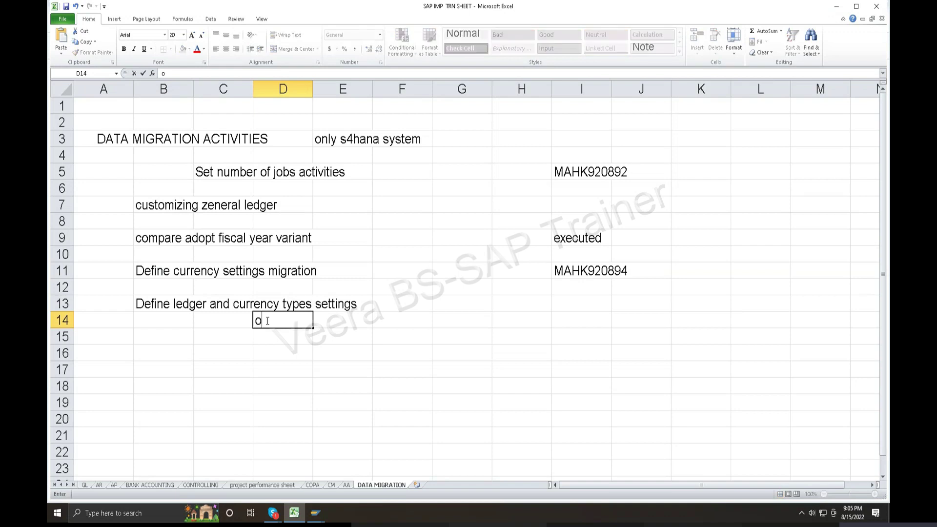
{"action": "type", "text": "nly fresh imp s"}
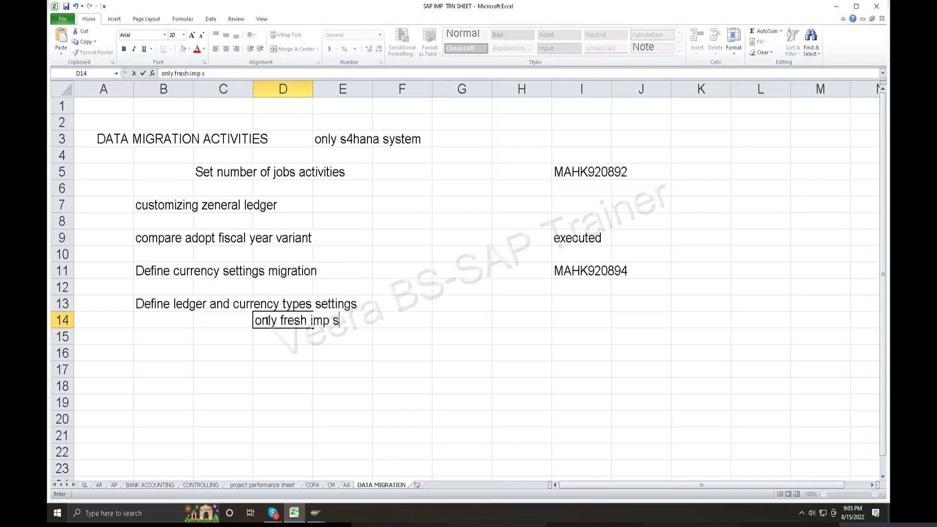
{"action": "type", "text": "4hana we"}
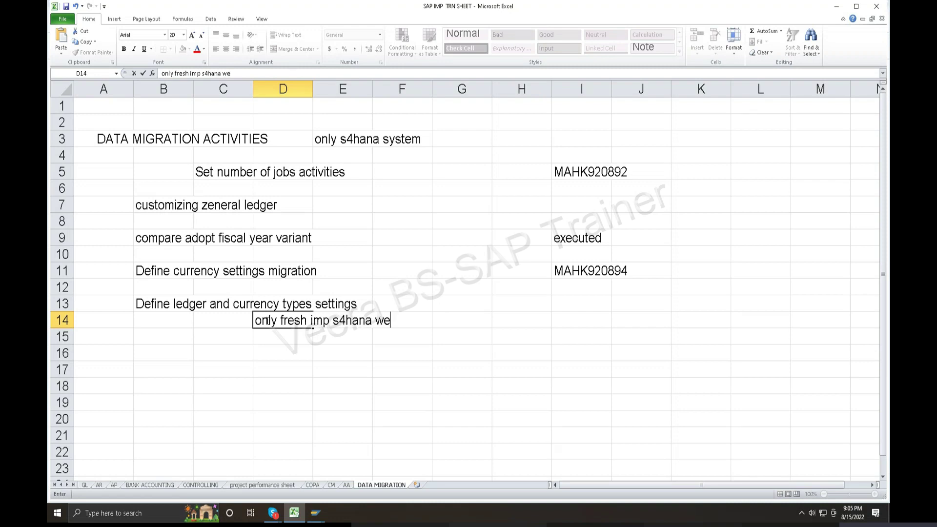
{"action": "type", "text": " are done"}
- Enter the note "ecc to s4hana migration we need to do configure" in cell D15
{"action": "left_click", "coordinate": [280, 339]}
{"action": "type", "text": "ecc to s"}
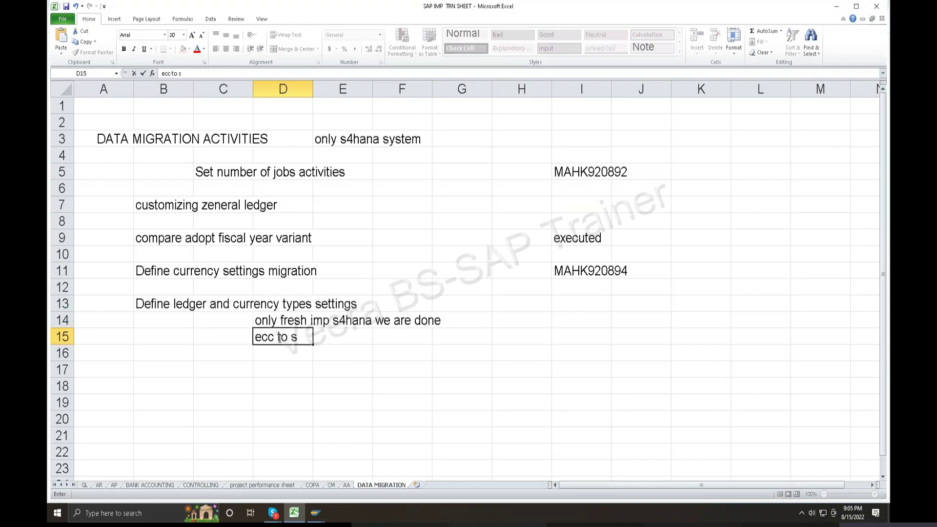
{"action": "type", "text": "4hana miog"}
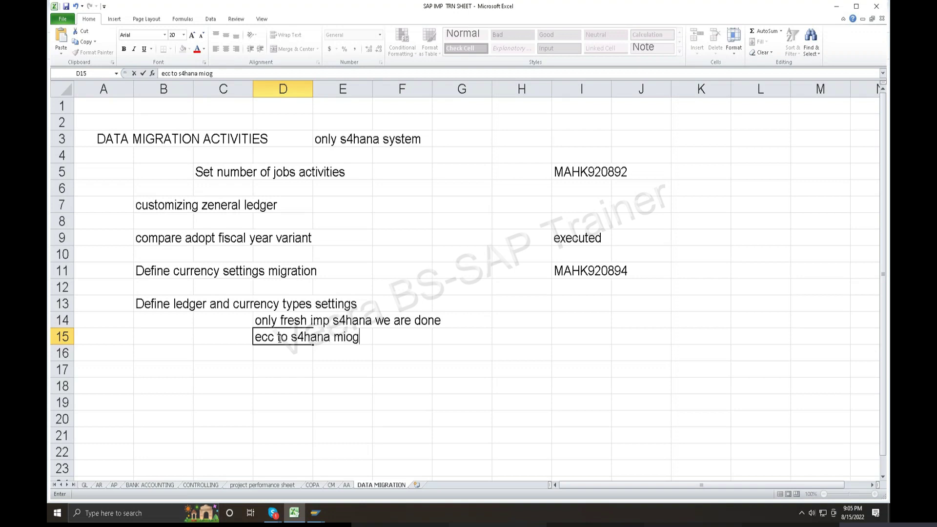
{"action": "key", "text": "BackSpace"}
{"action": "key", "text": "BackSpace"}
{"action": "type", "text": "gration  we ne"}
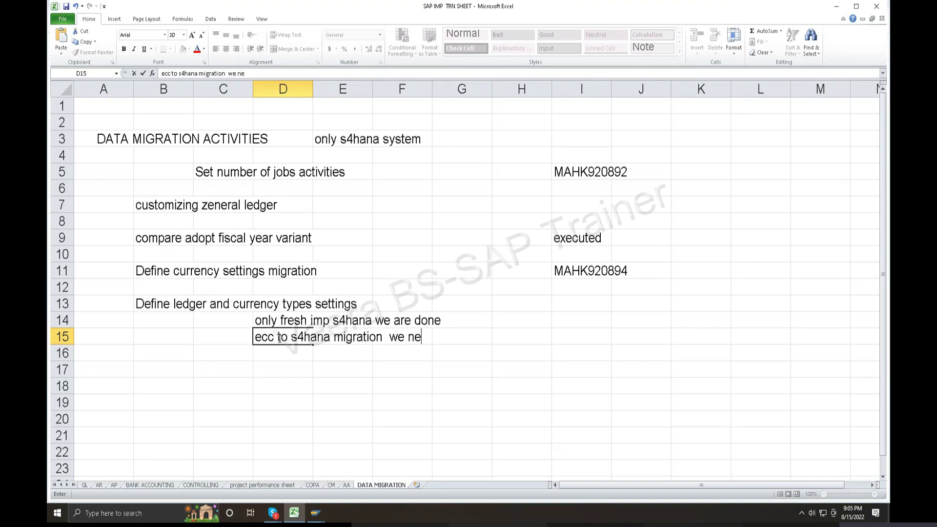
{"action": "type", "text": "ed to do coin"}
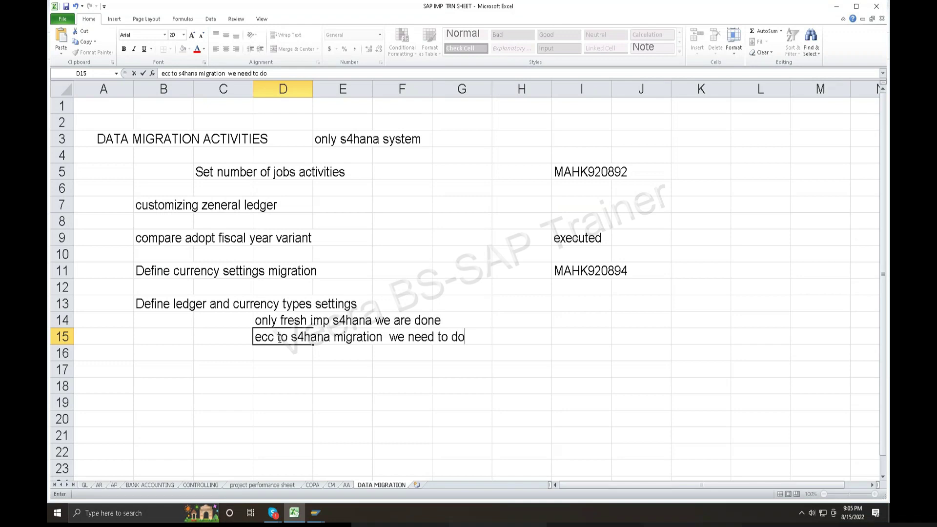
{"action": "key", "text": "BackSpace"}
{"action": "key", "text": "BackSpace"}
{"action": "type", "text": "nfigure"}
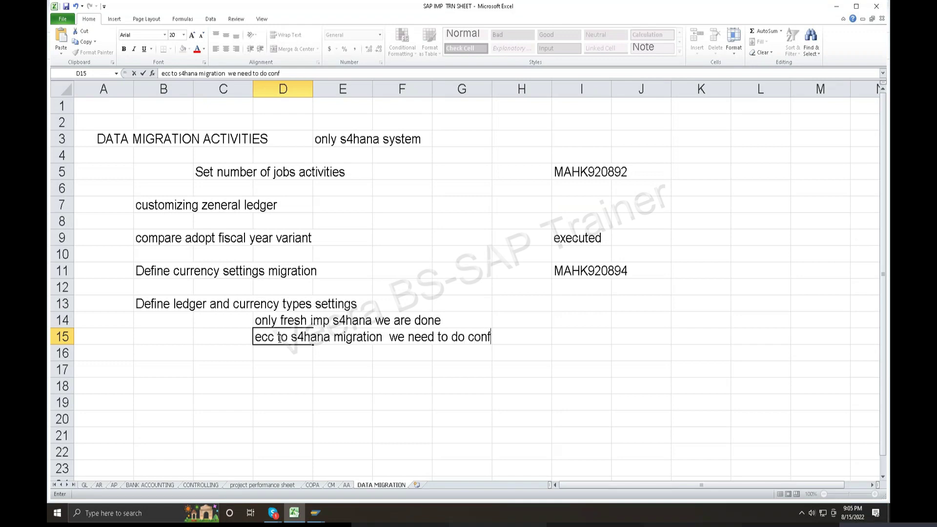
- Switch to SAP and examine the accounting principle and valuation area activities under Additional Settings in the general ledger customizing structure
{"action": "left_click", "coordinate": [293, 512]}
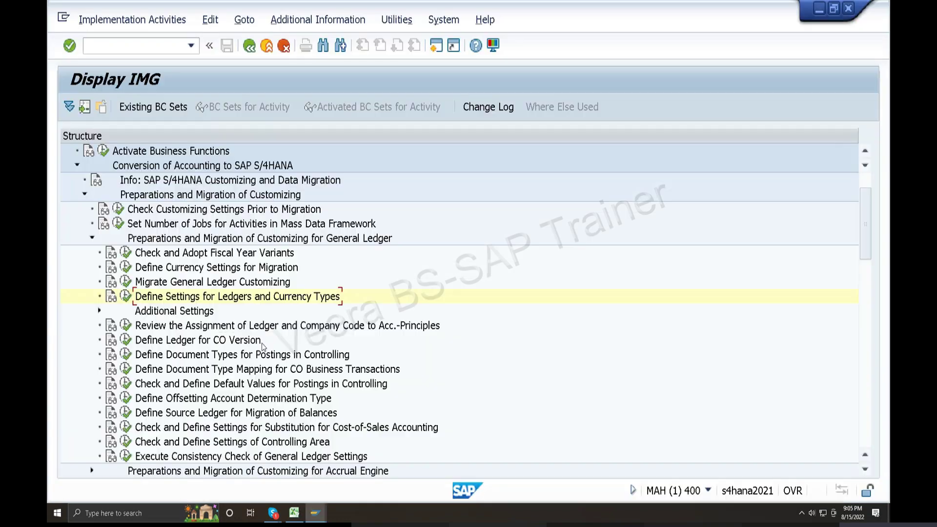
{"action": "left_click", "coordinate": [99, 311]}
{"action": "left_click", "coordinate": [236, 331]}
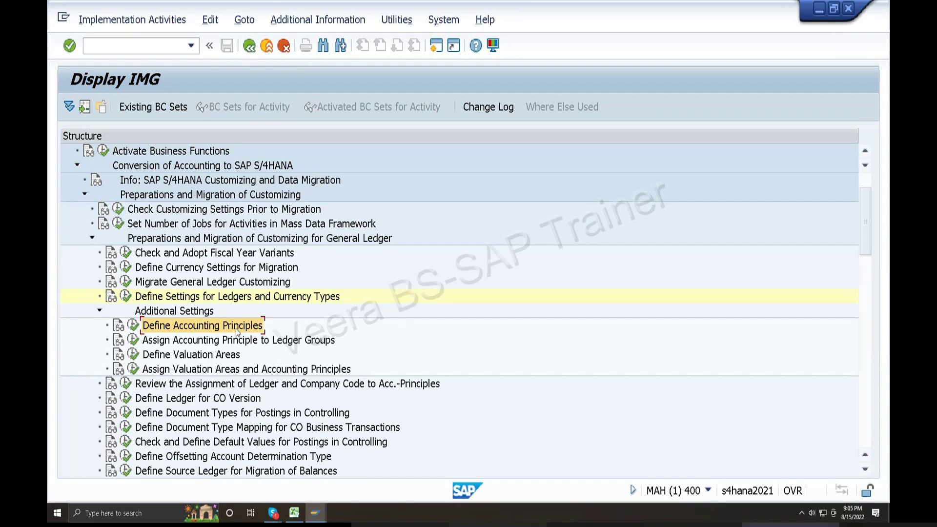
{"action": "left_click", "coordinate": [228, 345]}
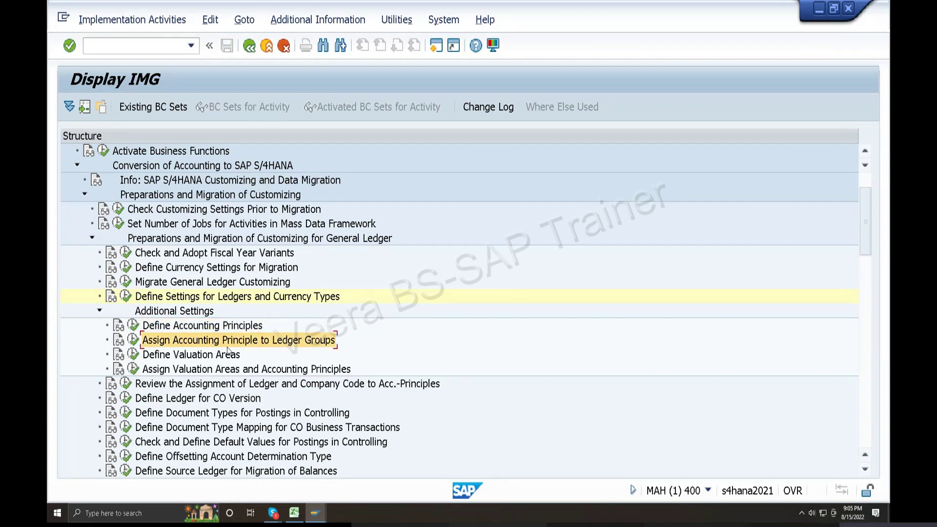
{"action": "left_click", "coordinate": [219, 355]}
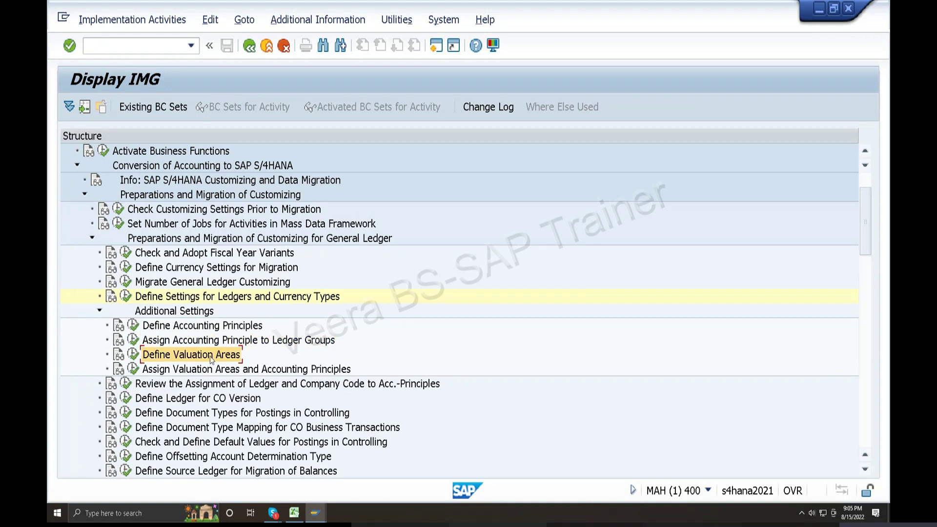
{"action": "left_click", "coordinate": [217, 370]}
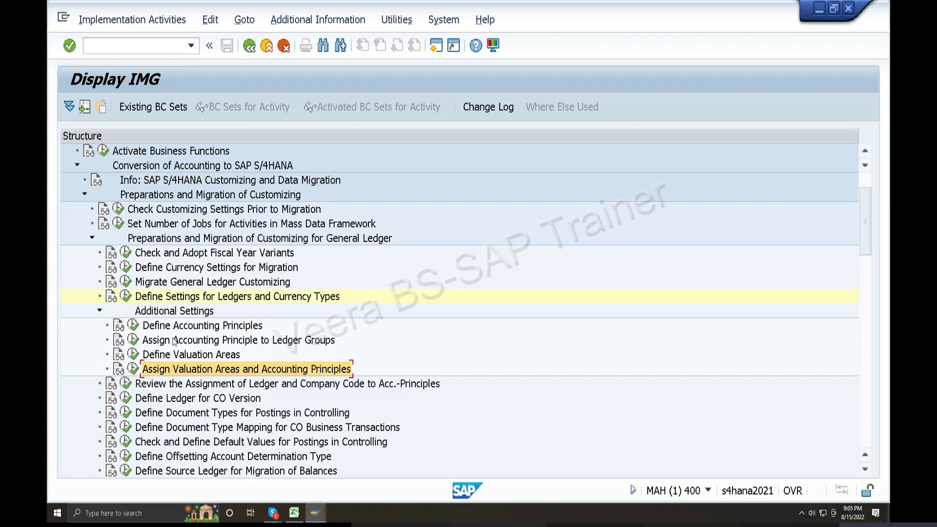
{"action": "left_click", "coordinate": [201, 327]}
{"action": "left_click", "coordinate": [212, 340]}
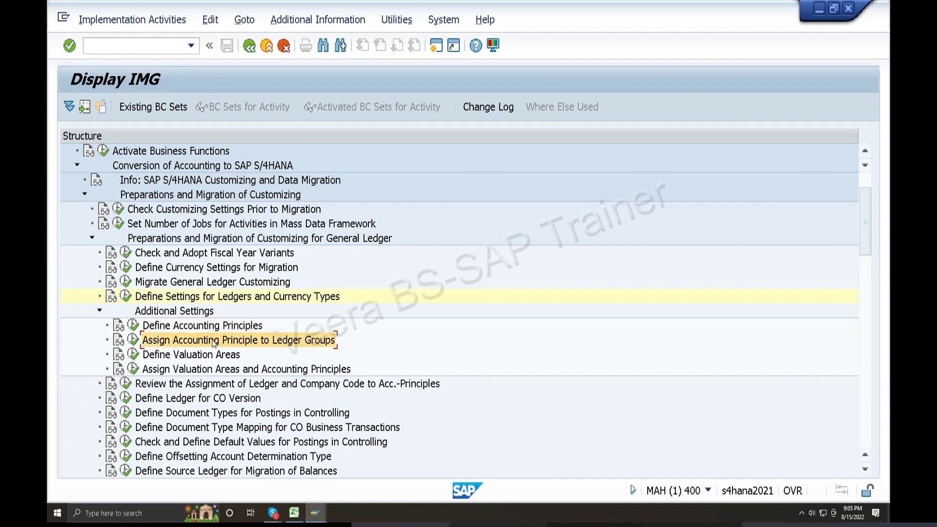
{"action": "left_click", "coordinate": [213, 328]}
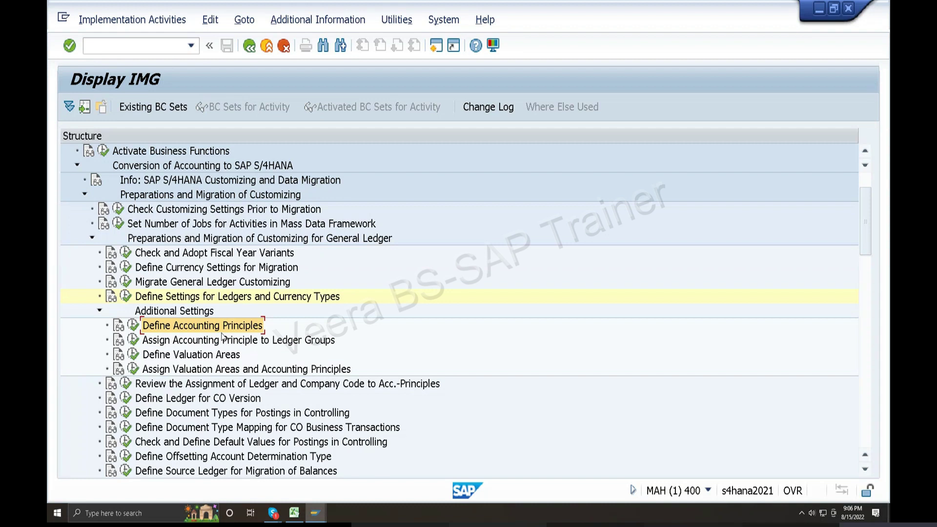
{"action": "left_click", "coordinate": [215, 354]}
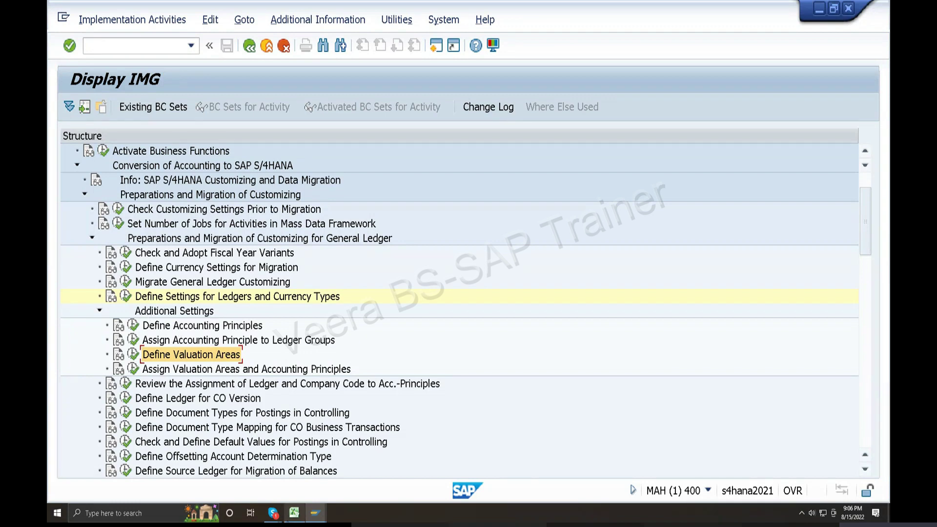
- Switch to Excel and enter "Additonal settings already done gl time" in cell B16 of the DATA MIGRATION sheet
{"action": "left_click", "coordinate": [292, 513]}
{"action": "left_click", "coordinate": [161, 356]}
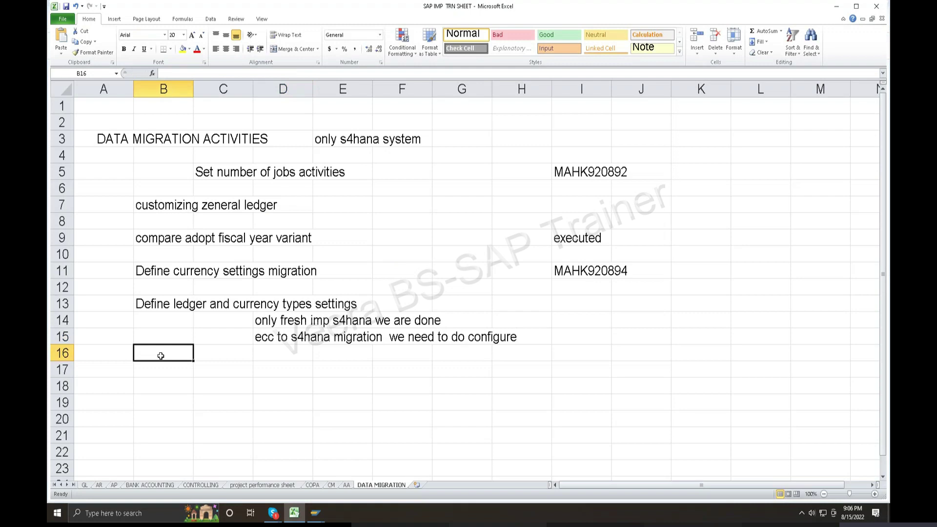
{"action": "type", "text": "Additonal"}
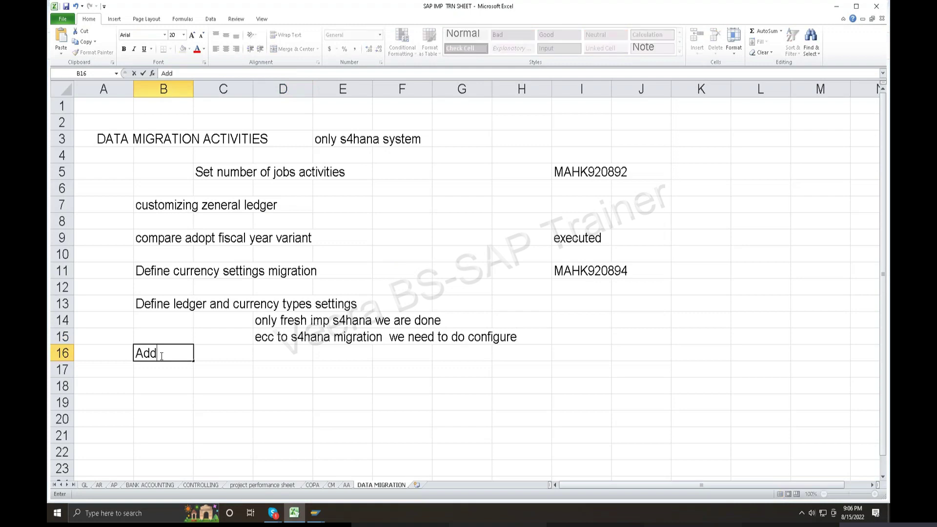
{"action": "type", "text": "ings "}
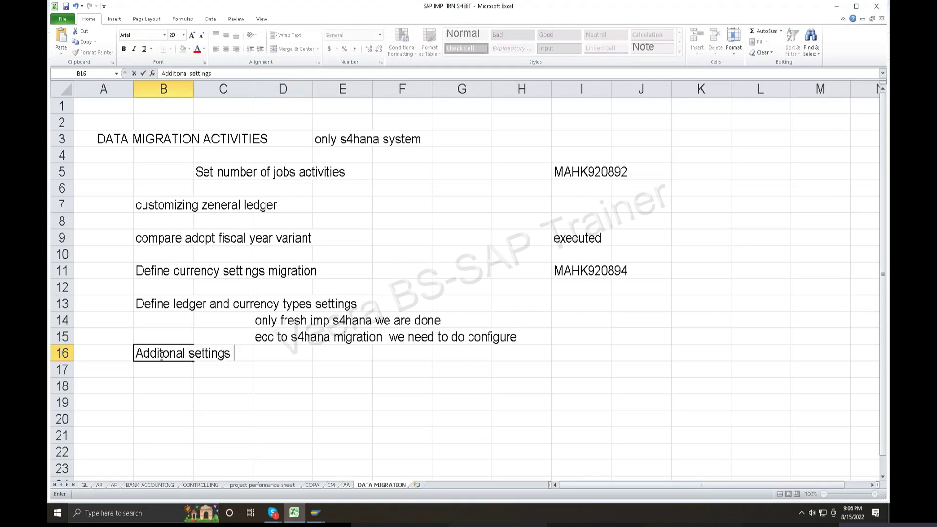
{"action": "type", "text": "already donw gl"}
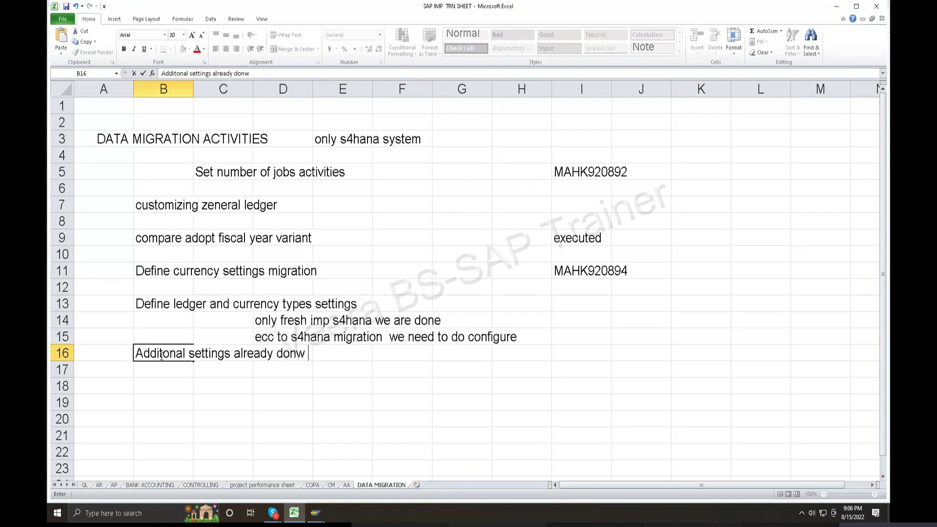
{"action": "key", "text": "BackSpace"}
{"action": "key", "text": "BackSpace"}
{"action": "key", "text": "BackSpace"}
{"action": "key", "text": "BackSpace"}
{"action": "type", "text": "e gl time"}
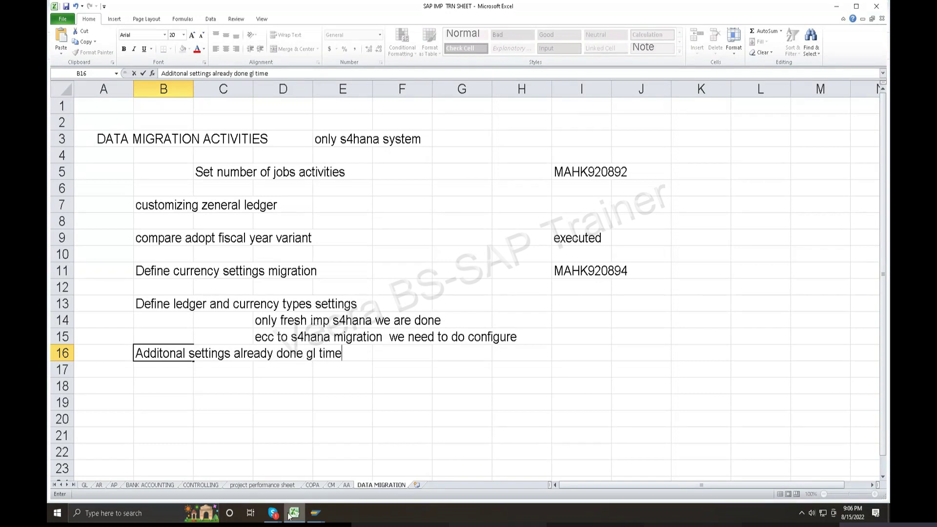
- Return to SAP, collapse Additional Settings and execute Review the Assignment of Ledger and Company Code to Acc.-Principles
{"action": "left_click", "coordinate": [289, 514]}
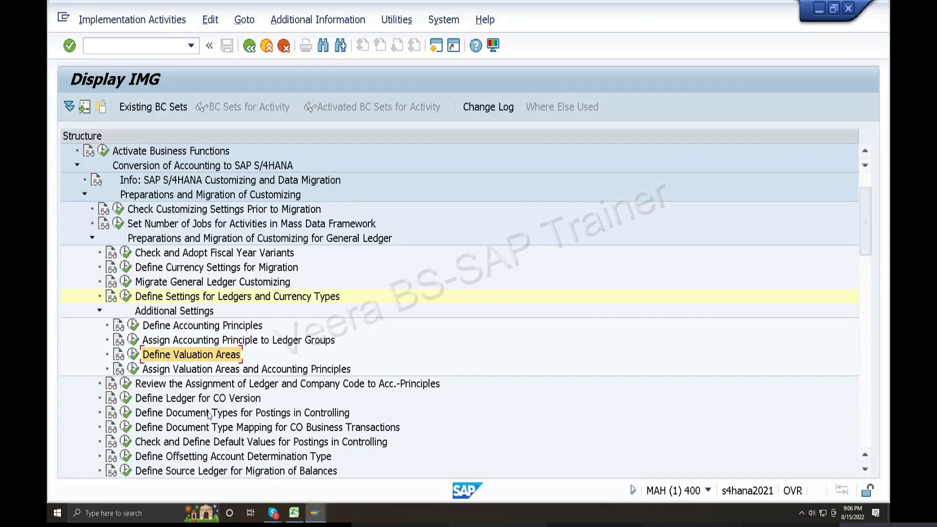
{"action": "left_click", "coordinate": [99, 311]}
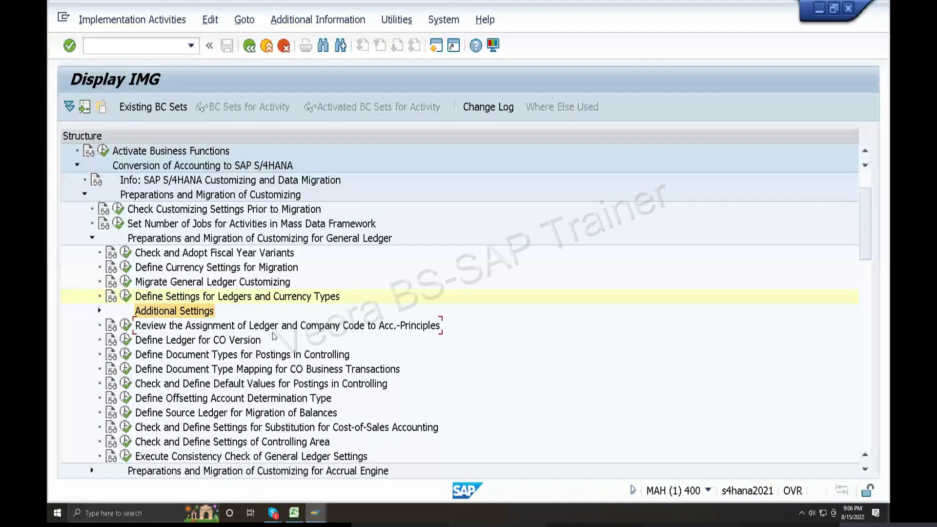
{"action": "left_click", "coordinate": [126, 325]}
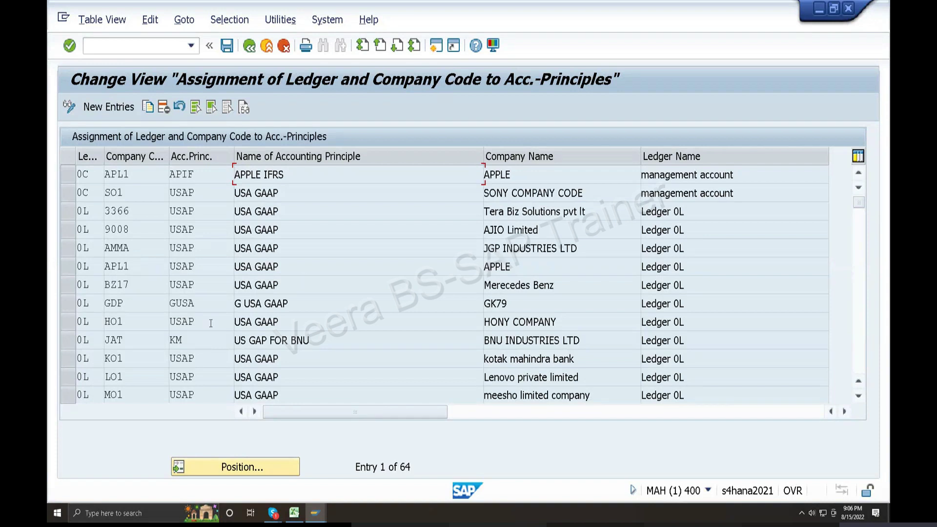
- Position the list at ledger SW, check the SX entry for the Sony company code, and return to the IMG
{"action": "left_click", "coordinate": [248, 461]}
{"action": "type", "text": "sw"}
{"action": "key", "text": "Return"}
{"action": "key", "text": "Return"}
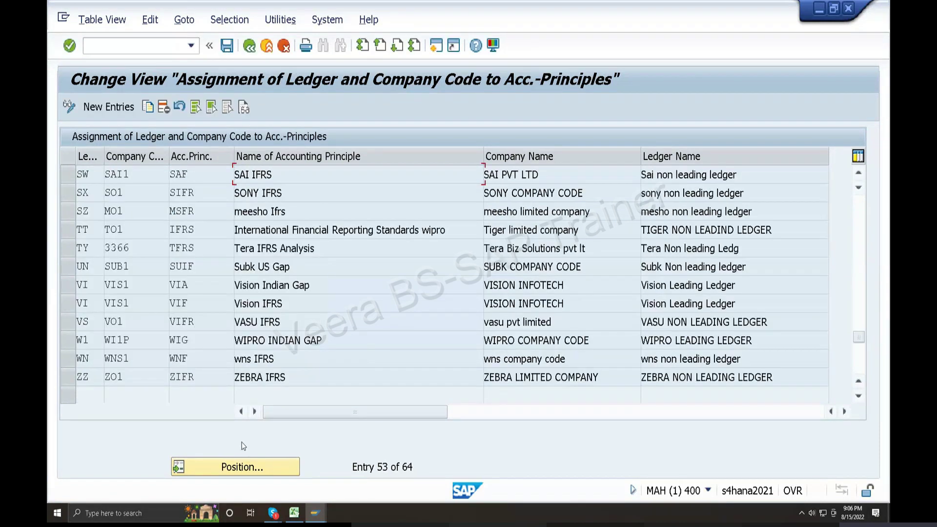
{"action": "left_click", "coordinate": [146, 196]}
{"action": "left_click", "coordinate": [62, 197]}
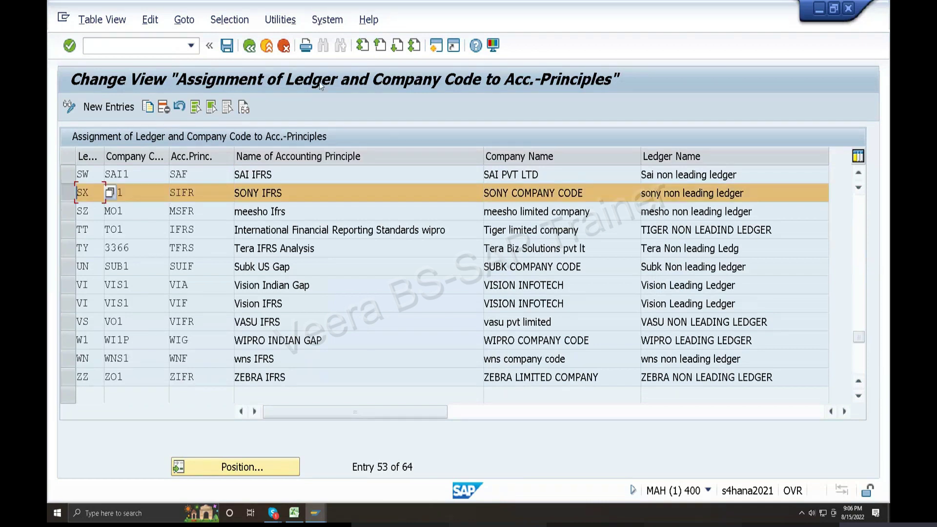
{"action": "left_click", "coordinate": [248, 46]}
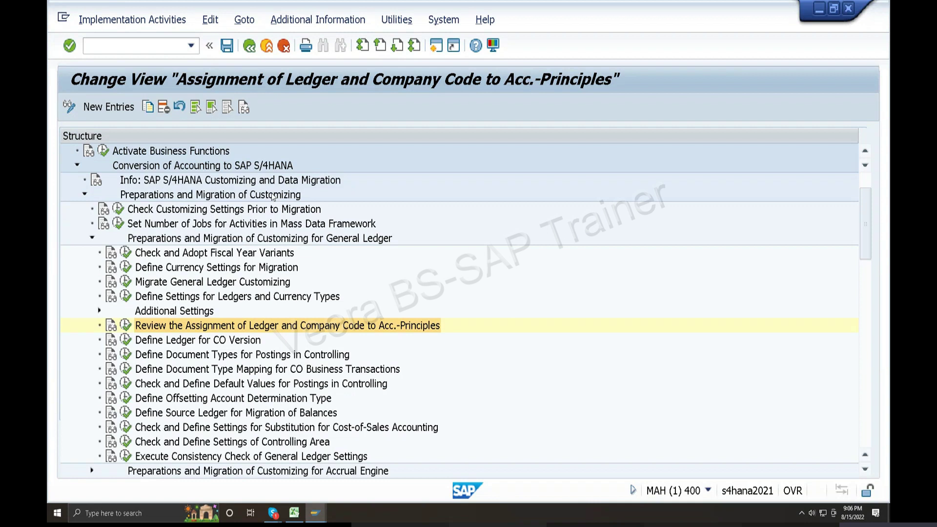
- Switch to Excel and enter "ledger and accounting princiles already done" in cell B18
{"action": "left_click", "coordinate": [295, 513]}
{"action": "type", "text": "and accountin"}
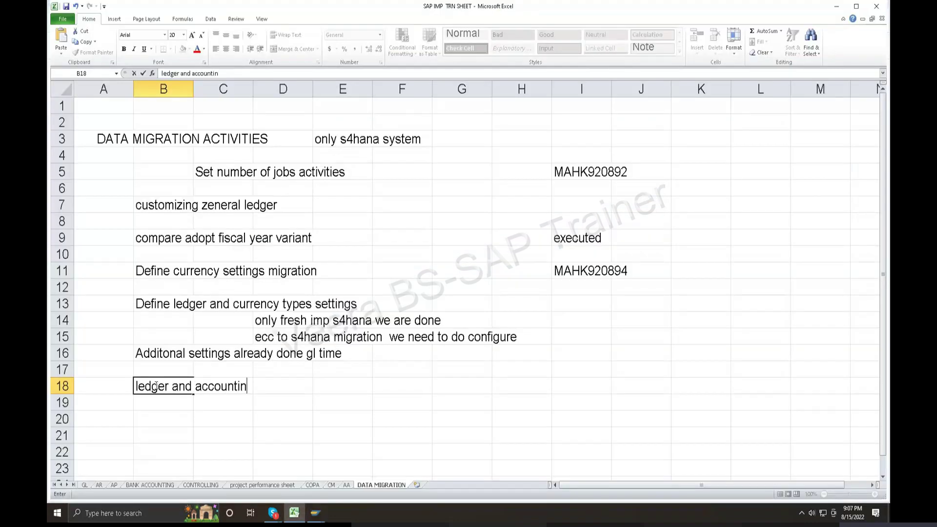
{"action": "type", "text": "g princiles "}
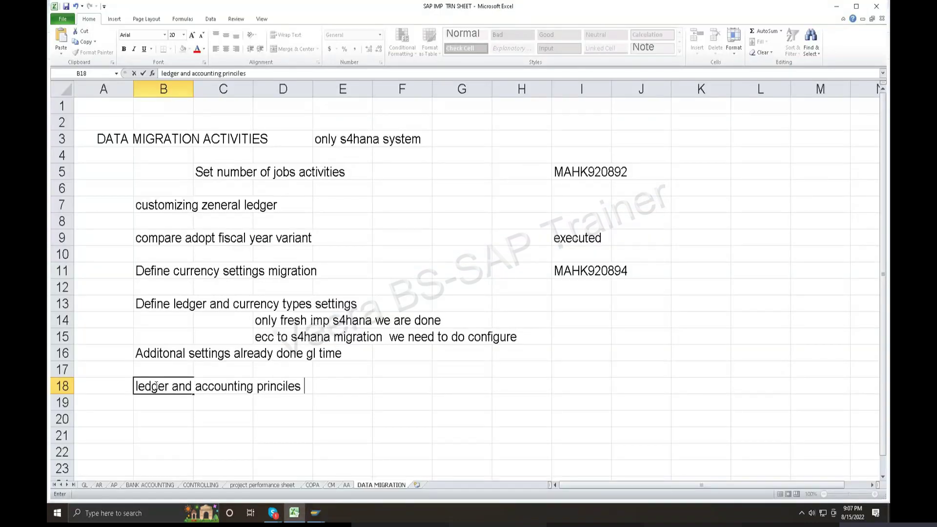
{"action": "type", "text": "already done"}
- Switch to SAP, check the ledger assigned to controlling area SOC in Define Ledger for CO Version, and return to the IMG
{"action": "left_click", "coordinate": [295, 513]}
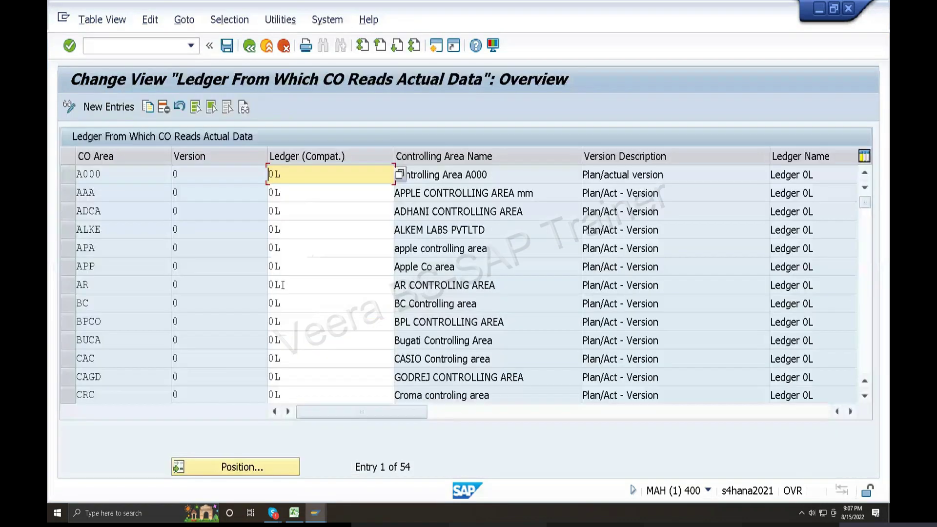
{"action": "left_click", "coordinate": [261, 462]}
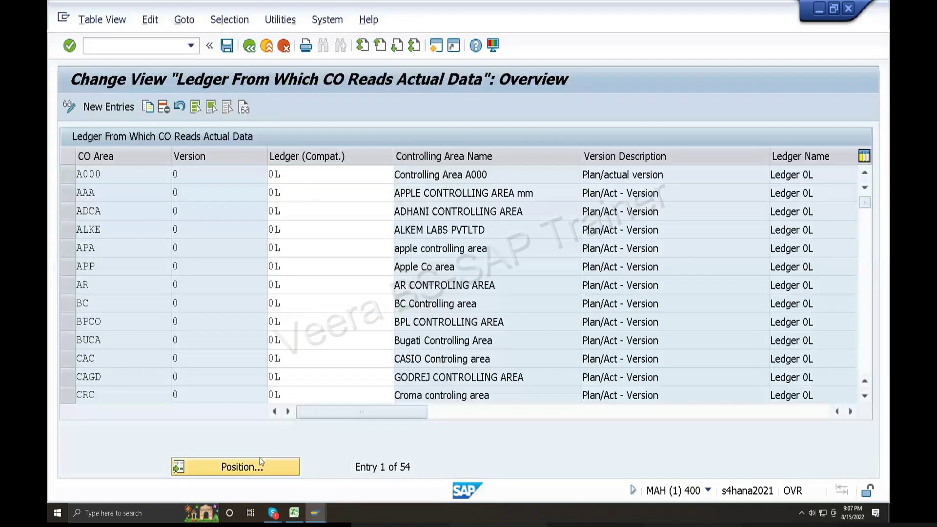
{"action": "type", "text": "soc"}
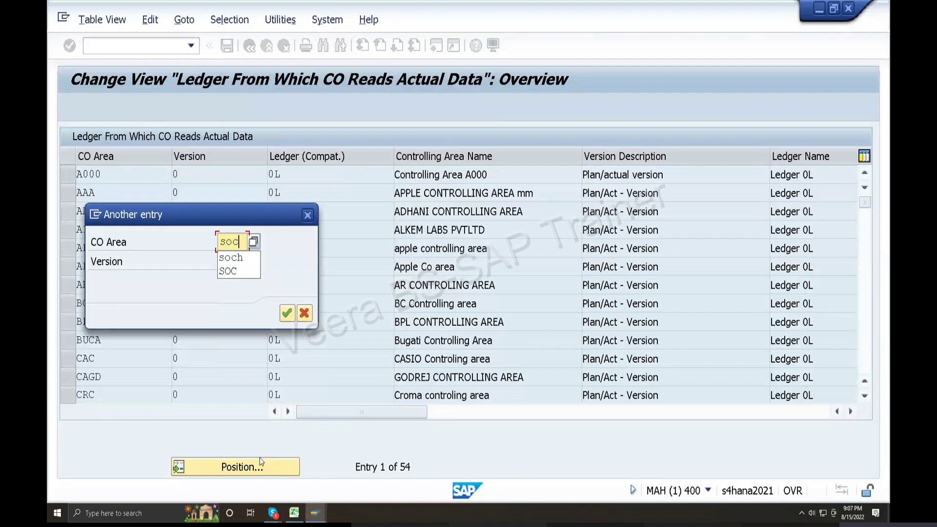
{"action": "left_click", "coordinate": [291, 312]}
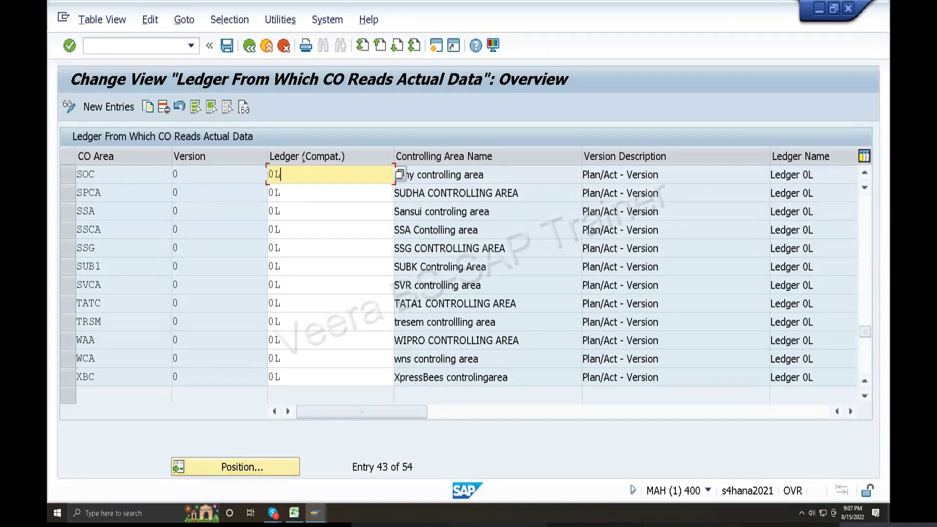
{"action": "left_click", "coordinate": [248, 46]}
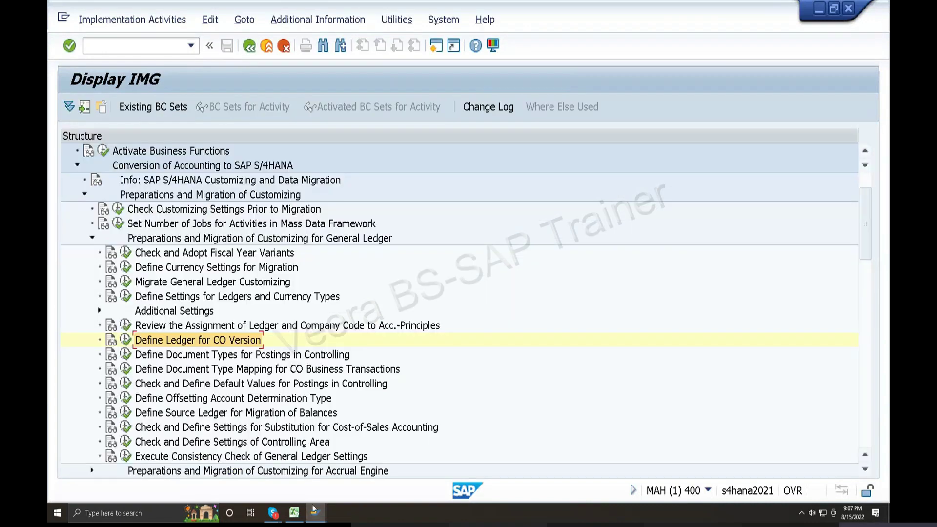
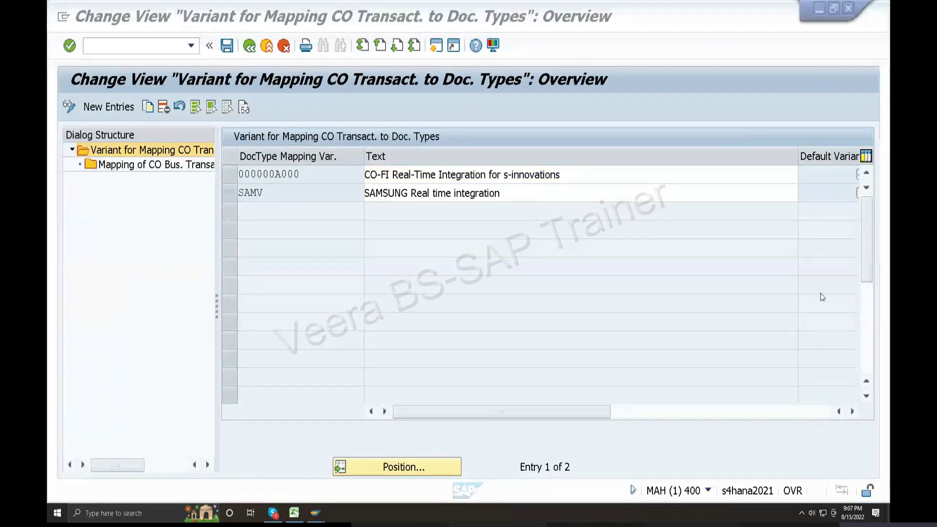
- Copy mapping variant 000000A000 with all dependent entries as scm, with the text "sony maping co business transactions"
{"action": "left_click", "coordinate": [288, 250]}
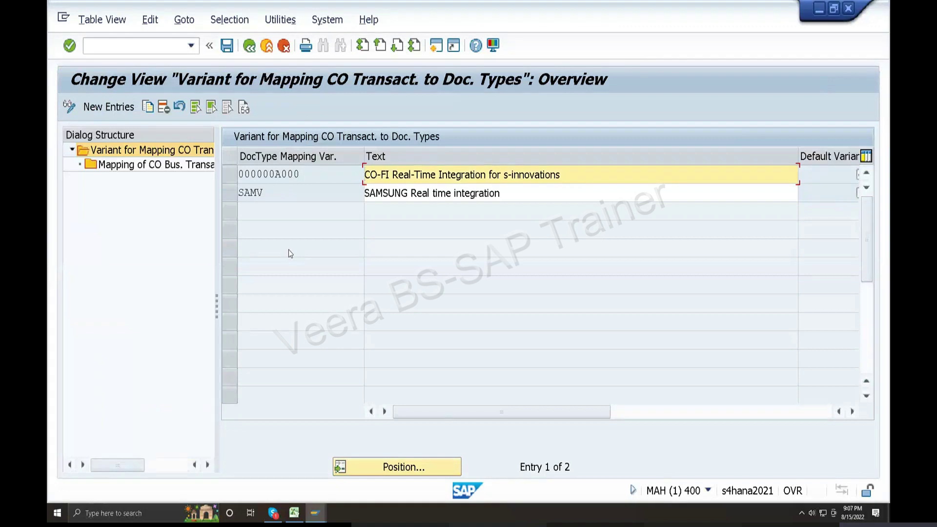
{"action": "left_click", "coordinate": [227, 178]}
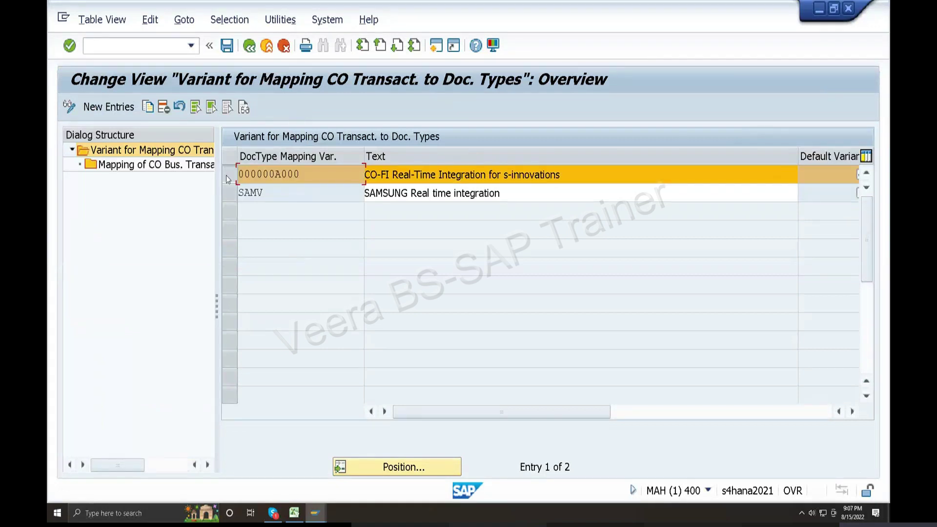
{"action": "left_click", "coordinate": [146, 108]}
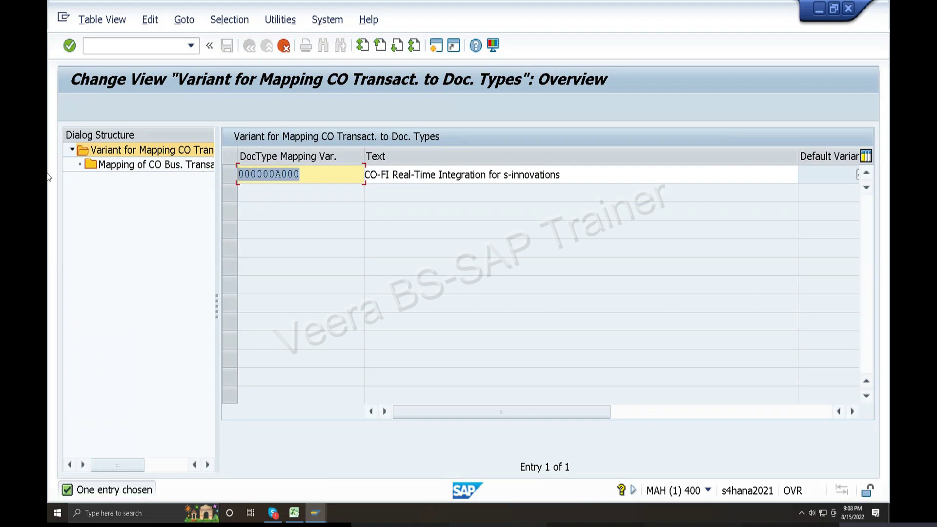
{"action": "type", "text": "scm"}
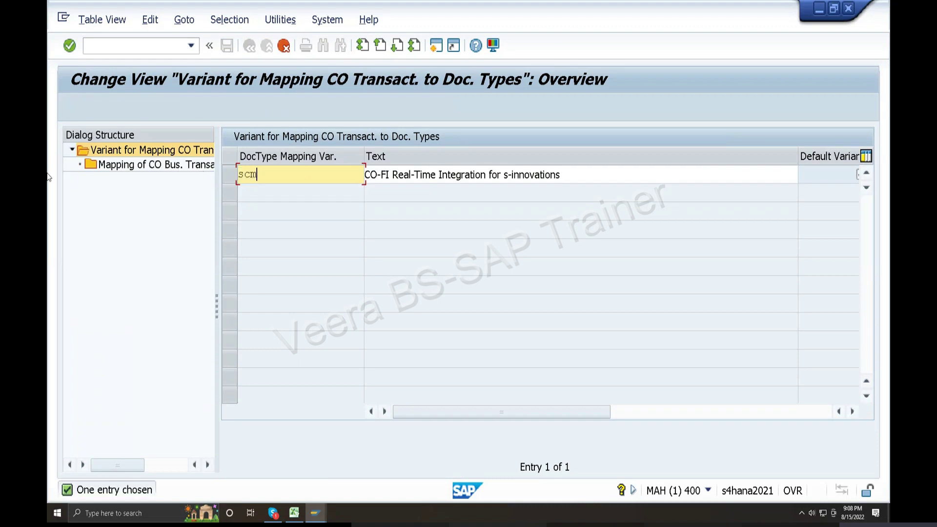
{"action": "key", "text": "Tab"}
{"action": "type", "text": "s"}
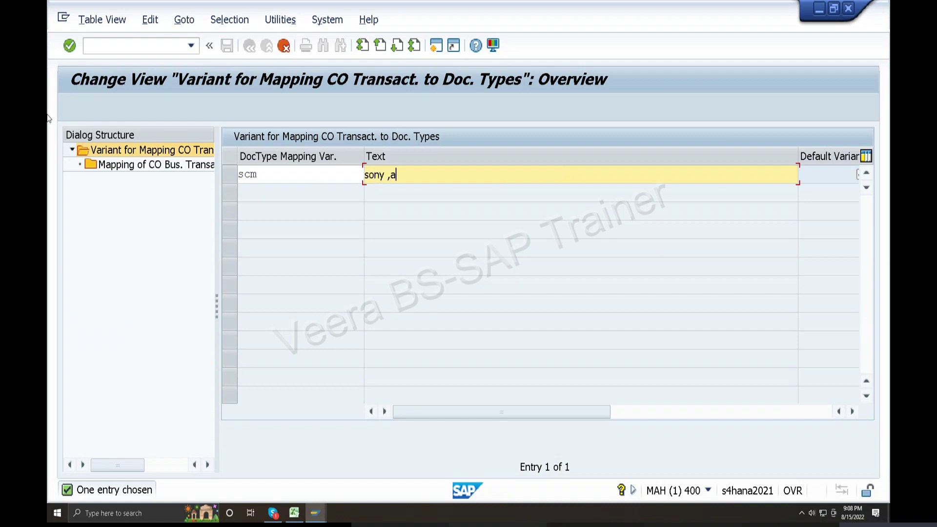
{"action": "type", "text": "ony maping co business transactions"}
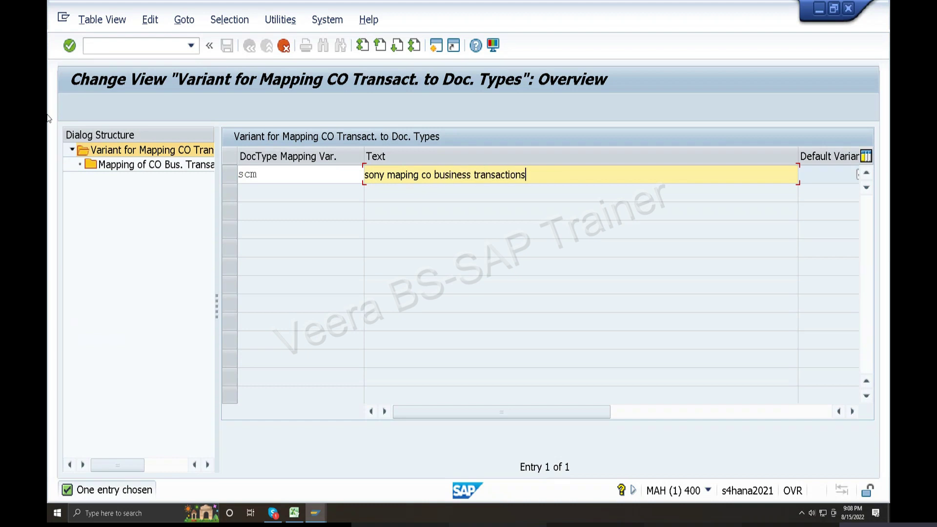
{"action": "left_click_drag", "start_coordinate": [566, 414], "coordinate": [820, 419]}
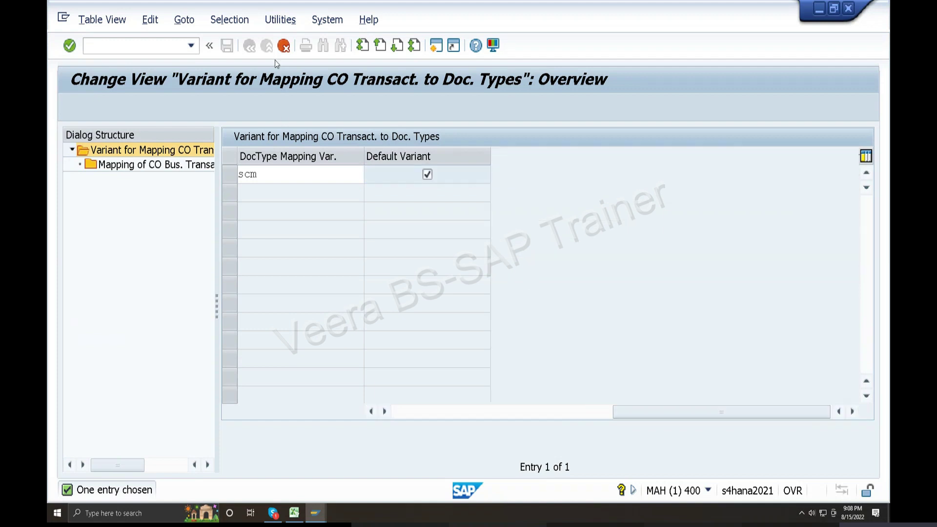
{"action": "key", "text": "Return"}
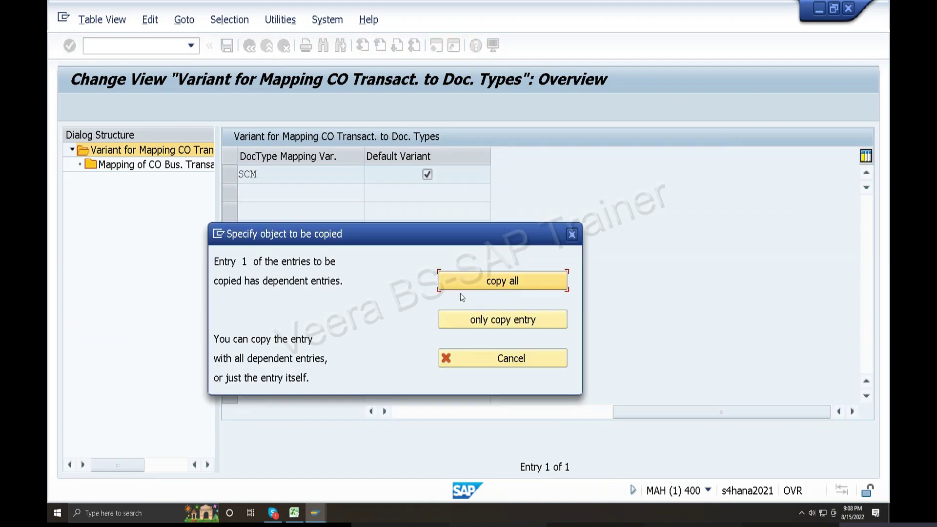
{"action": "left_click", "coordinate": [500, 279]}
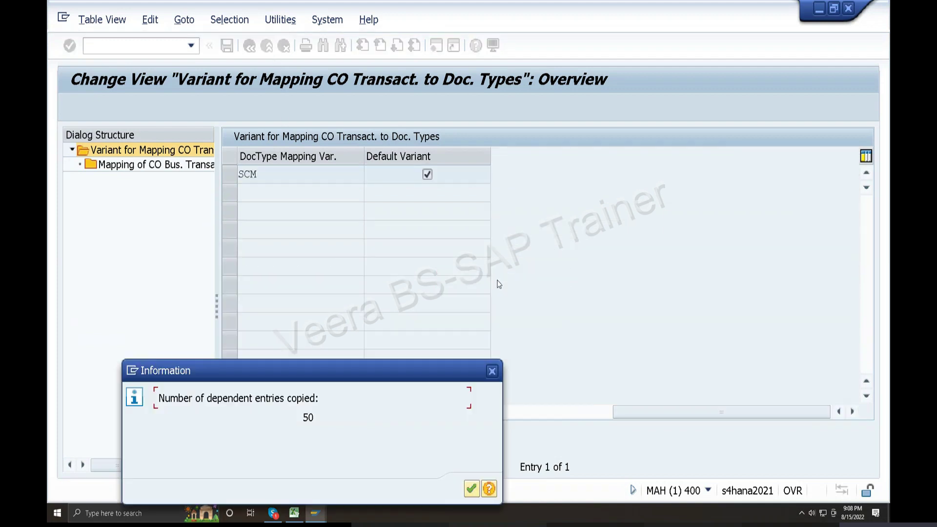
{"action": "left_click", "coordinate": [471, 488]}
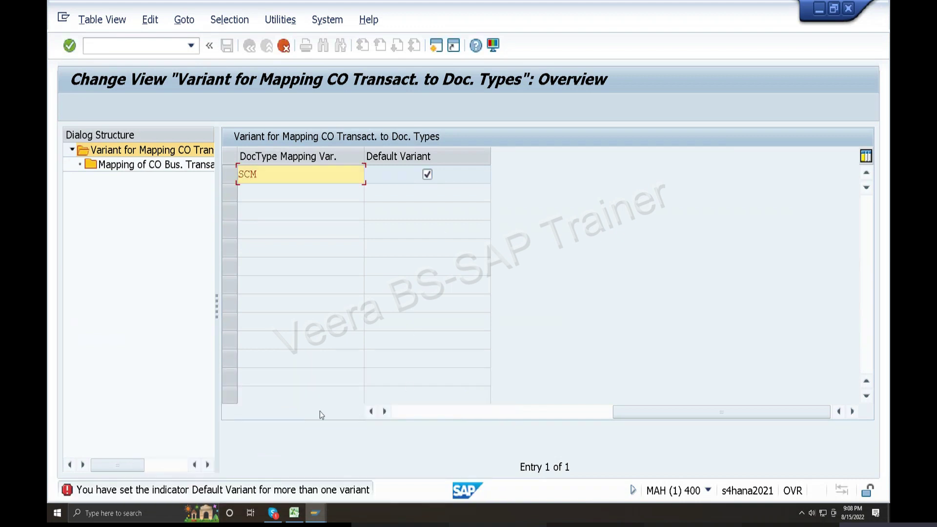
- Clear the Default Variant indicator for SCM and accept the copied entry
{"action": "left_click", "coordinate": [403, 408]}
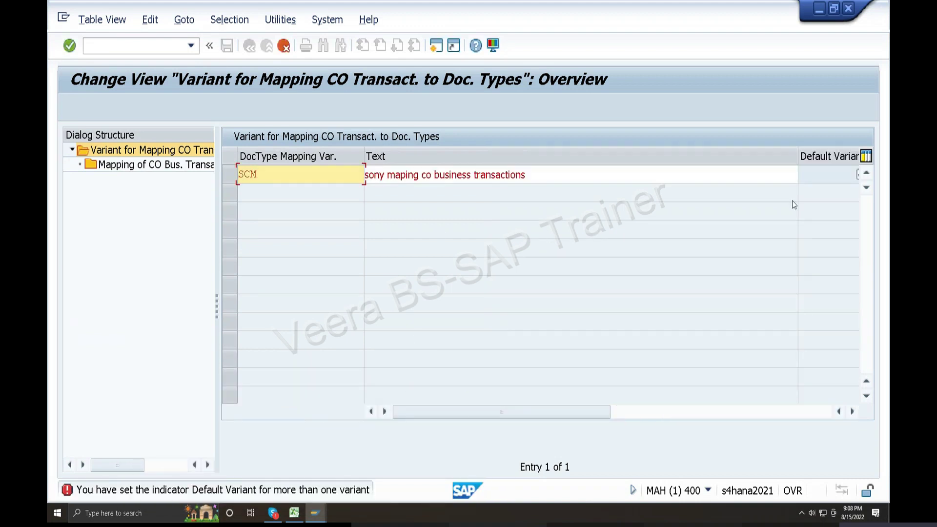
{"action": "left_click", "coordinate": [744, 410]}
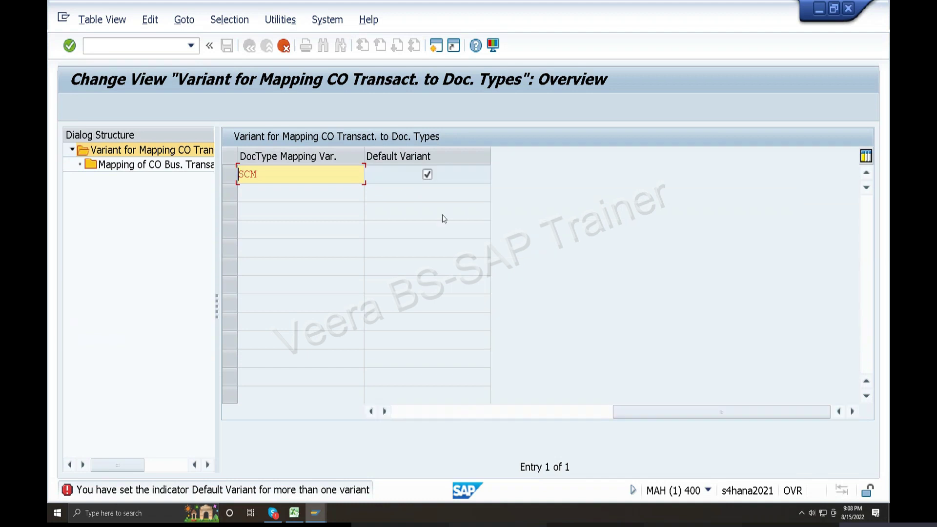
{"action": "left_click", "coordinate": [428, 174]}
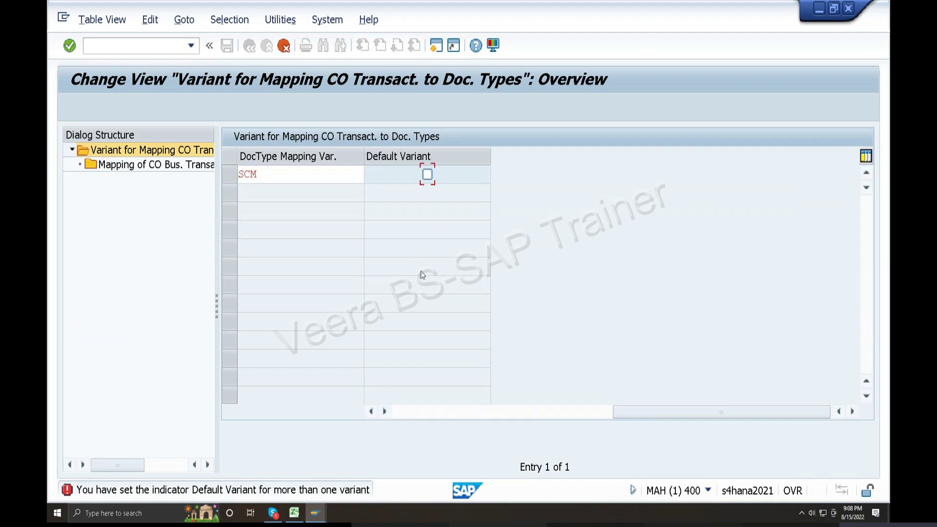
{"action": "key", "text": "Return"}
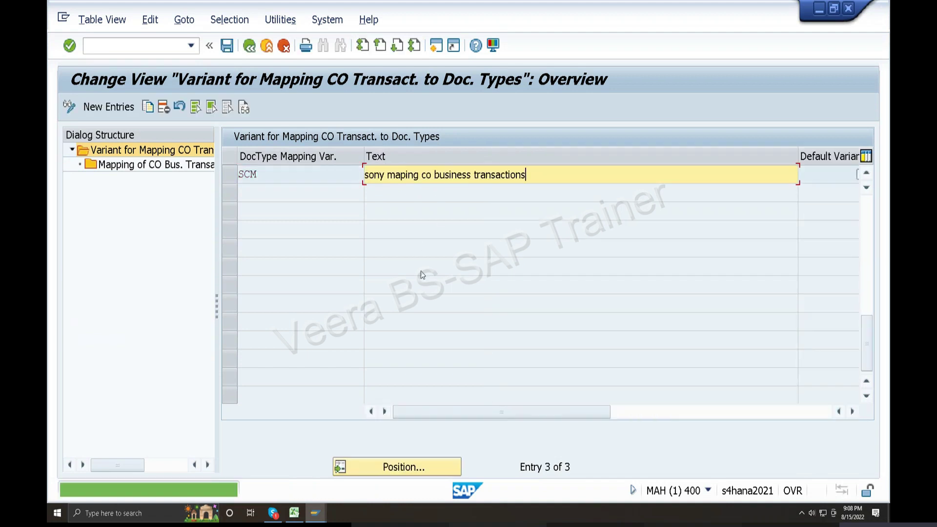
{"action": "scroll", "coordinate": [421, 271], "scroll_direction": "up", "scroll_amount": 2}
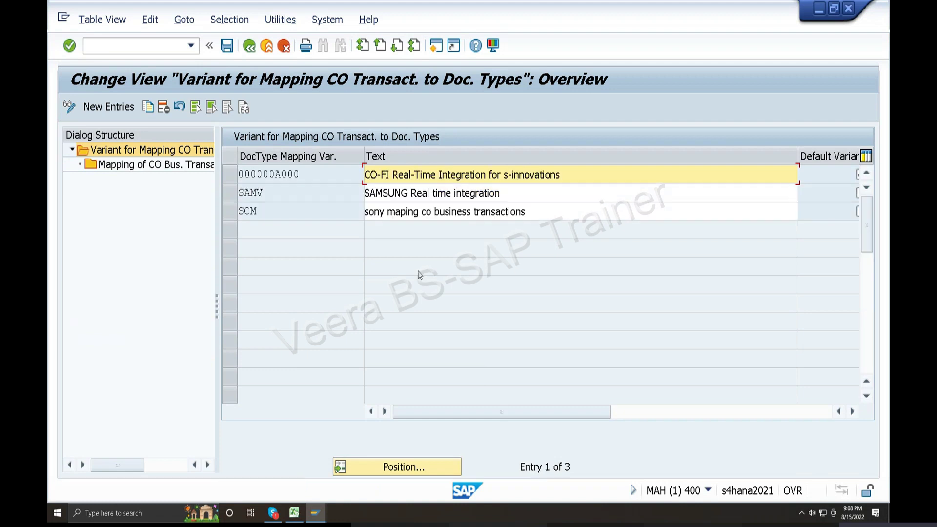
- Save the mapping variants and create a customizing request described as "Define document types co maping business transacations"
{"action": "left_click", "coordinate": [227, 47]}
{"action": "left_click", "coordinate": [399, 295]}
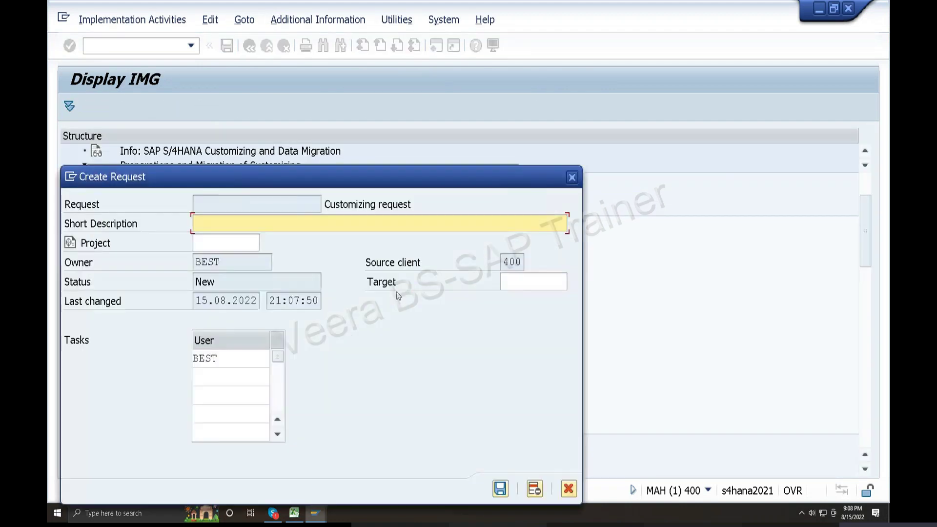
{"action": "type", "text": "Defin"}
{"action": "type", "text": "e documen"}
{"action": "key", "text": "BackSpace"}
{"action": "key", "text": "BackSpace"}
{"action": "key", "text": "BackSpace"}
{"action": "key", "text": "BackSpace"}
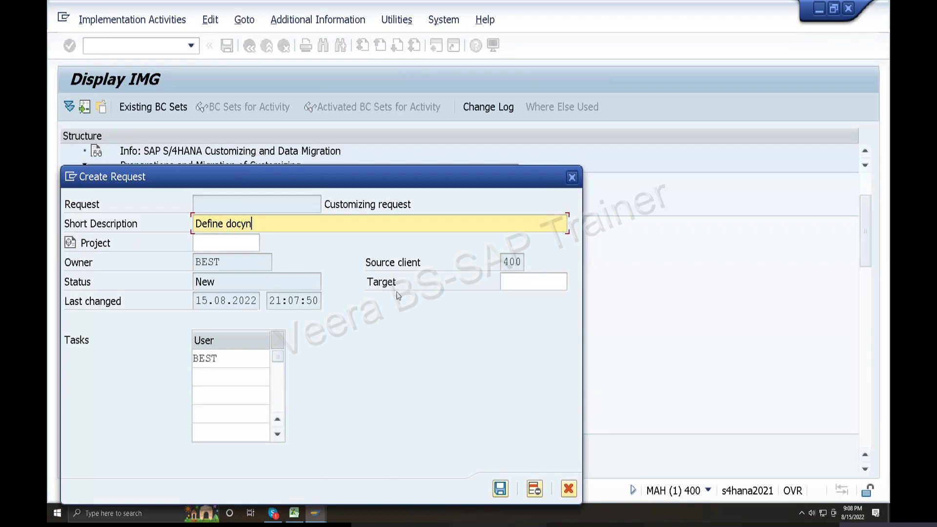
{"action": "type", "text": "ument types co maping business transacations"}
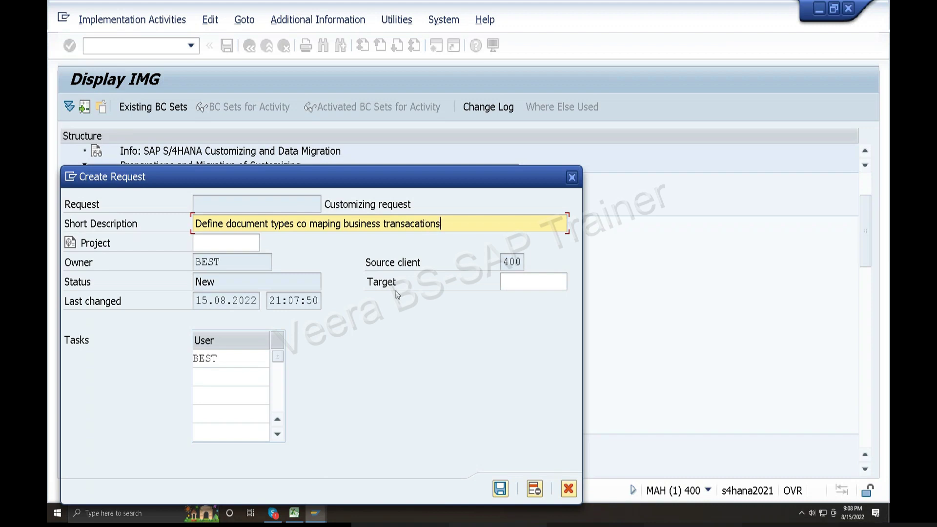
{"action": "left_click", "coordinate": [500, 488]}
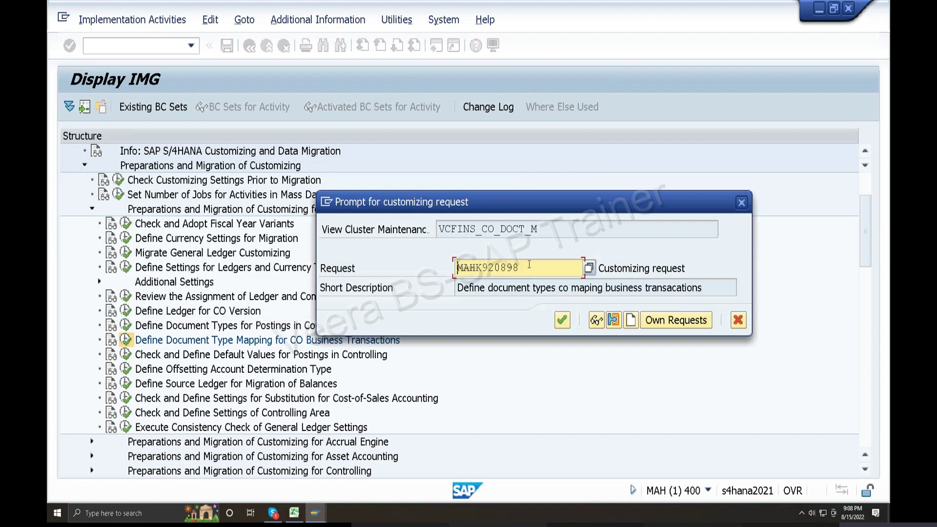
- Copy request number MAHK920898 from SAP into cells I21 and I23 of the Excel DATA MIGRATION sheet
{"action": "left_click_drag", "start_coordinate": [529, 264], "coordinate": [149, 272]}
{"action": "key", "text": "ctrl+c"}
{"action": "left_click", "coordinate": [294, 513]}
{"action": "scroll", "coordinate": [545, 389], "scroll_direction": "down", "scroll_amount": 2}
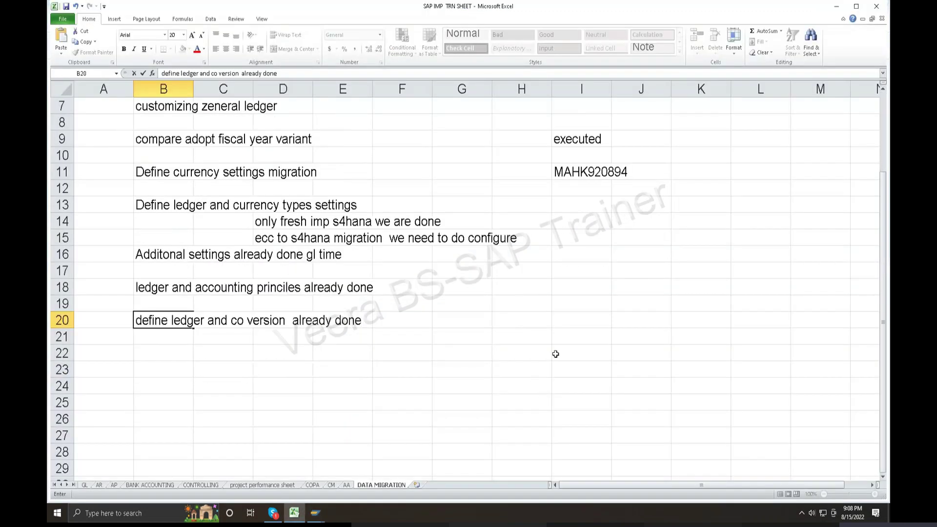
{"action": "left_click", "coordinate": [565, 337]}
{"action": "key", "text": "ctrl+v"}
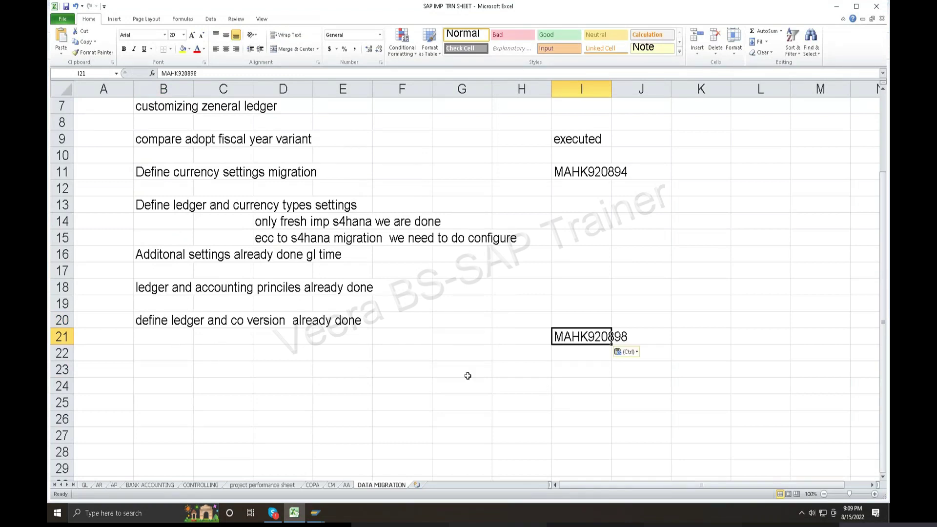
{"action": "double_click", "coordinate": [568, 363]}
{"action": "key", "text": "ctrl+v"}
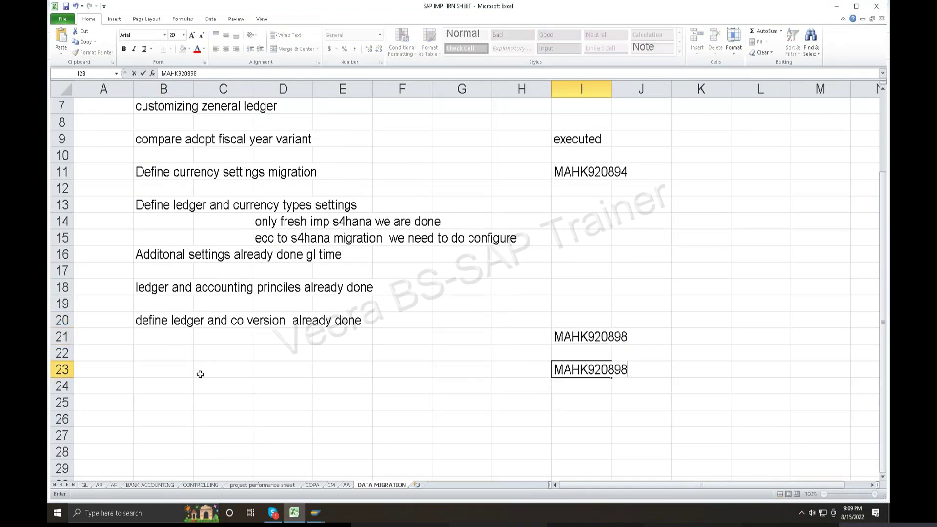
- Copy the request's short description "Define document types co maping business transacations" from SAP into Excel cell B23
{"action": "left_click", "coordinate": [181, 368]}
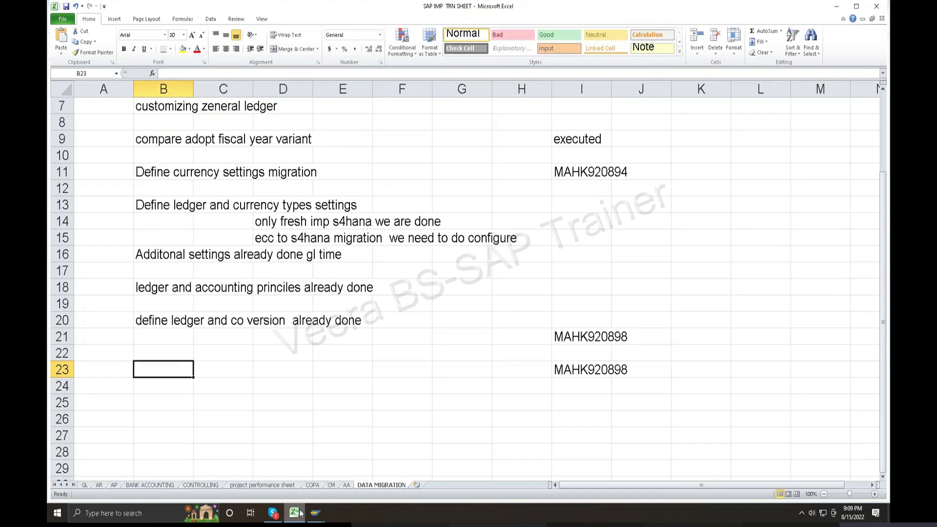
{"action": "left_click", "coordinate": [315, 513]}
{"action": "key", "text": "Tab"}
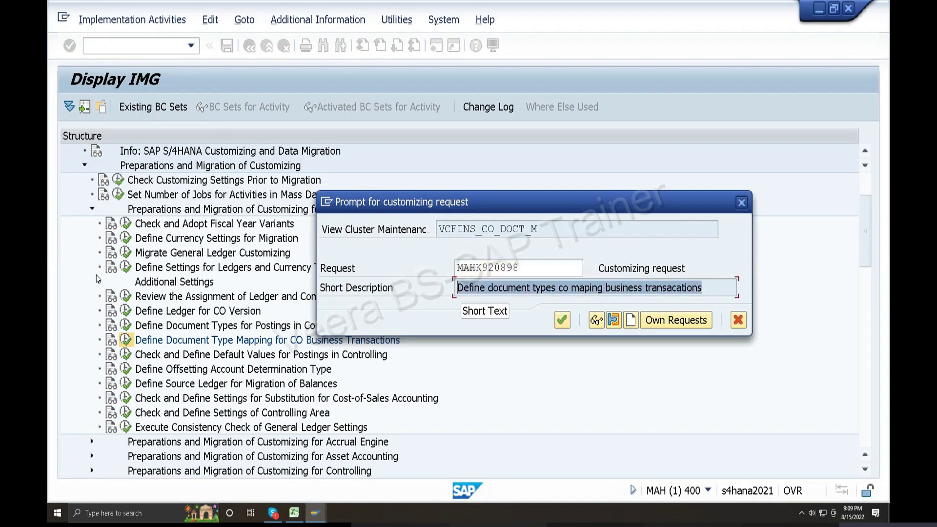
{"action": "left_click", "coordinate": [294, 512]}
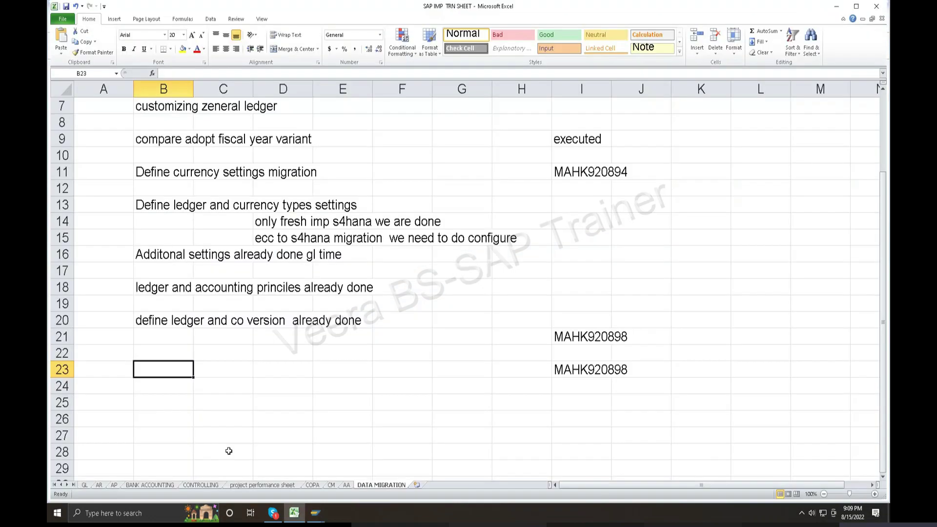
{"action": "key", "text": "ctrl+v"}
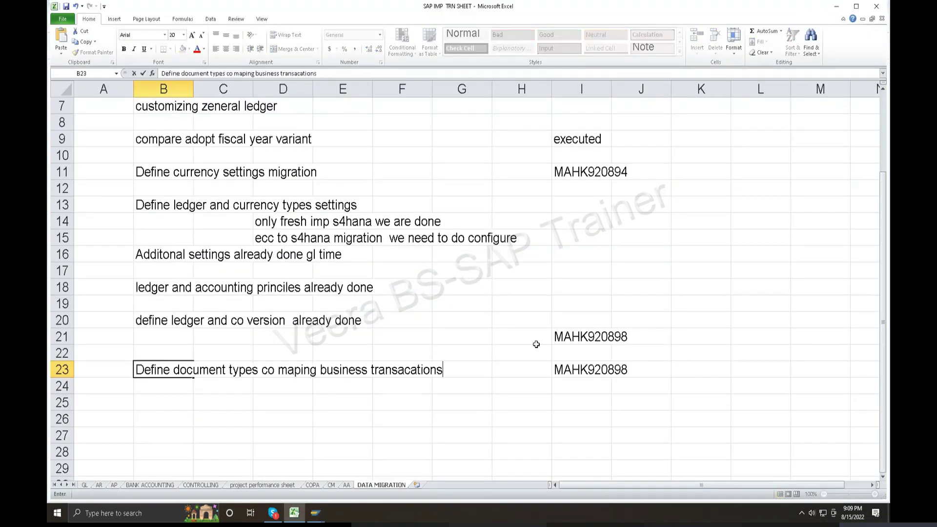
- Remove the duplicate request number from cell I21
{"action": "left_click", "coordinate": [558, 337]}
{"action": "double_click", "coordinate": [558, 338]}
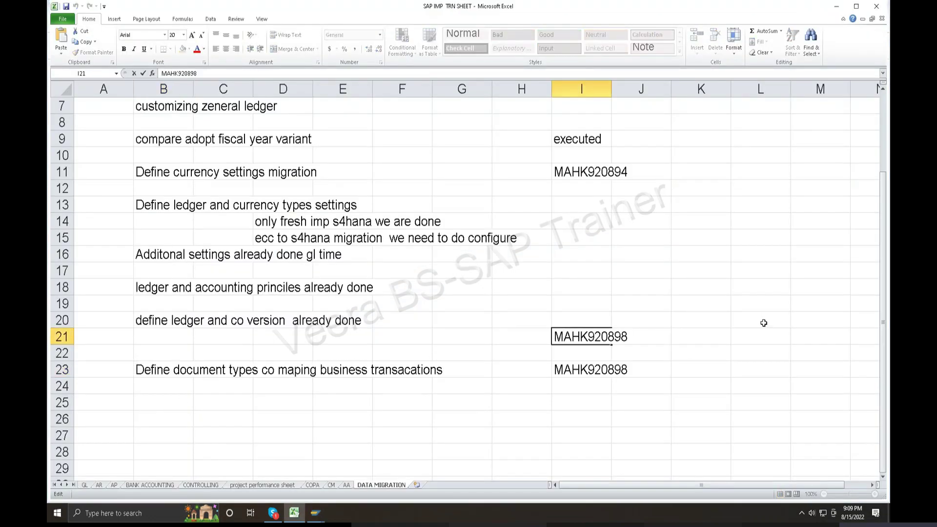
{"action": "left_click_drag", "start_coordinate": [553, 336], "coordinate": [708, 341]}
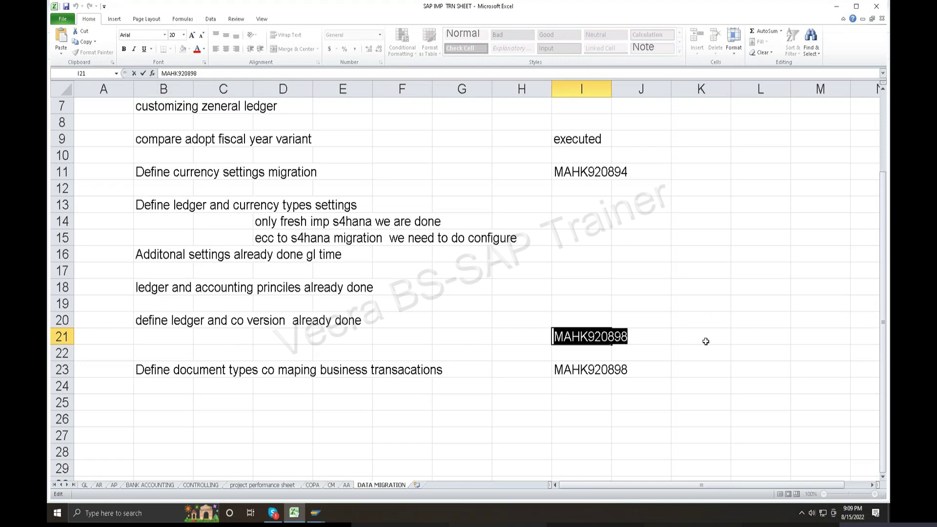
{"action": "key", "text": "ctrl+x"}
- Switch to SAP, confirm customizing request MAHK920898, and review the CO business transaction to document type mappings of variant SCM
{"action": "left_click", "coordinate": [293, 512]}
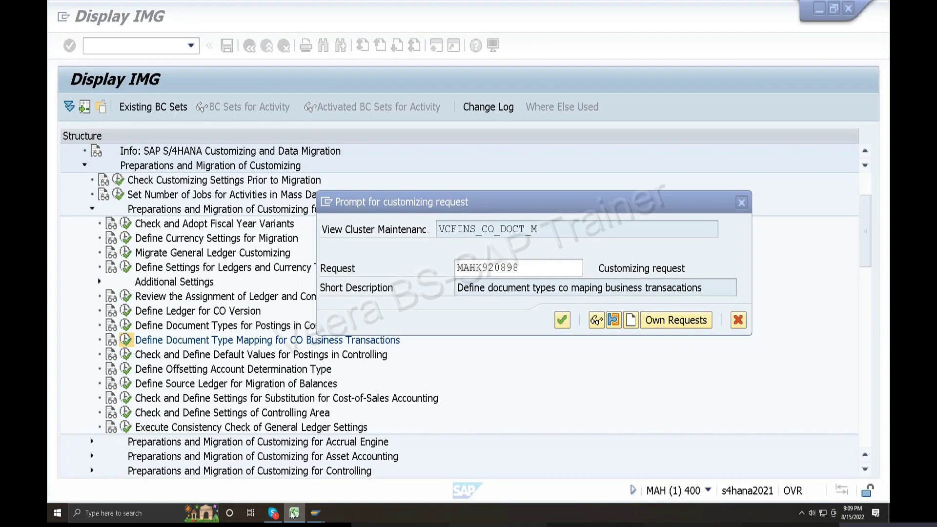
{"action": "key", "text": "Return"}
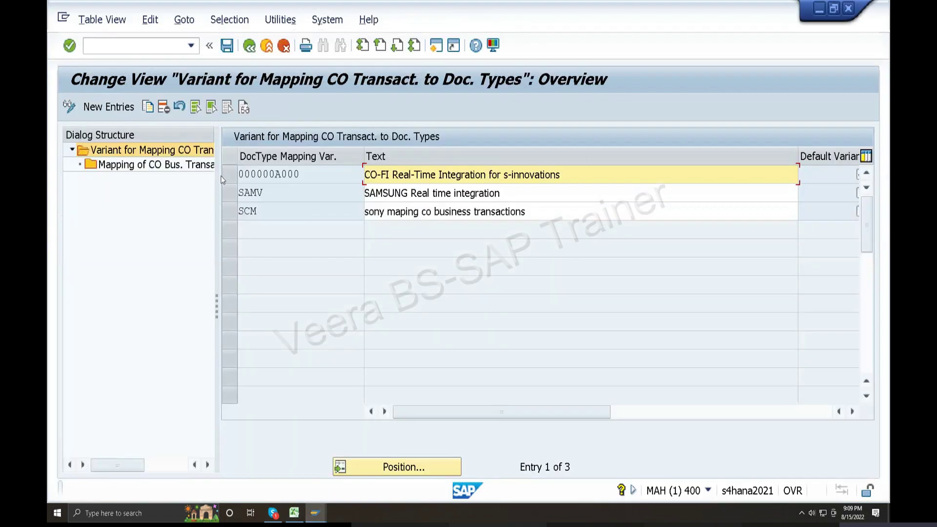
{"action": "left_click", "coordinate": [227, 212]}
{"action": "double_click", "coordinate": [172, 166]}
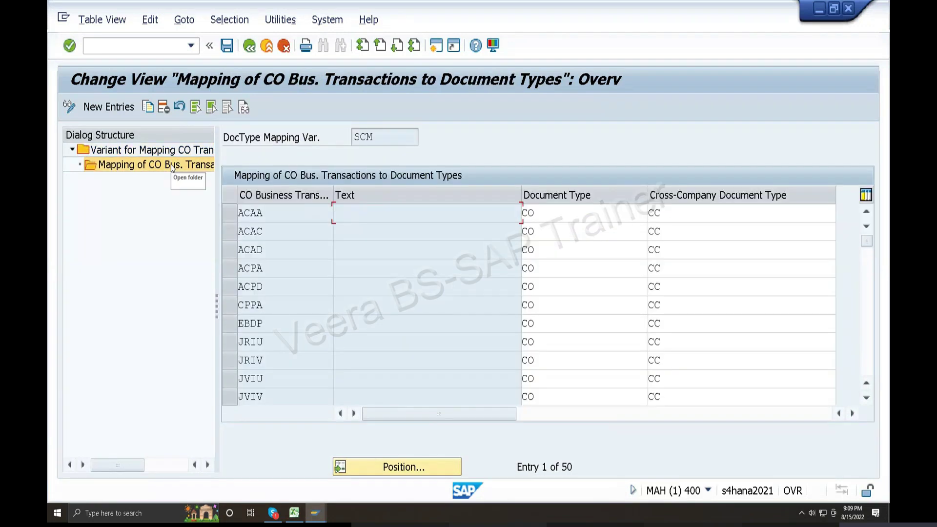
{"action": "scroll", "coordinate": [531, 305], "scroll_direction": "down", "scroll_amount": 8}
{"action": "scroll", "coordinate": [353, 264], "scroll_direction": "down", "scroll_amount": 6}
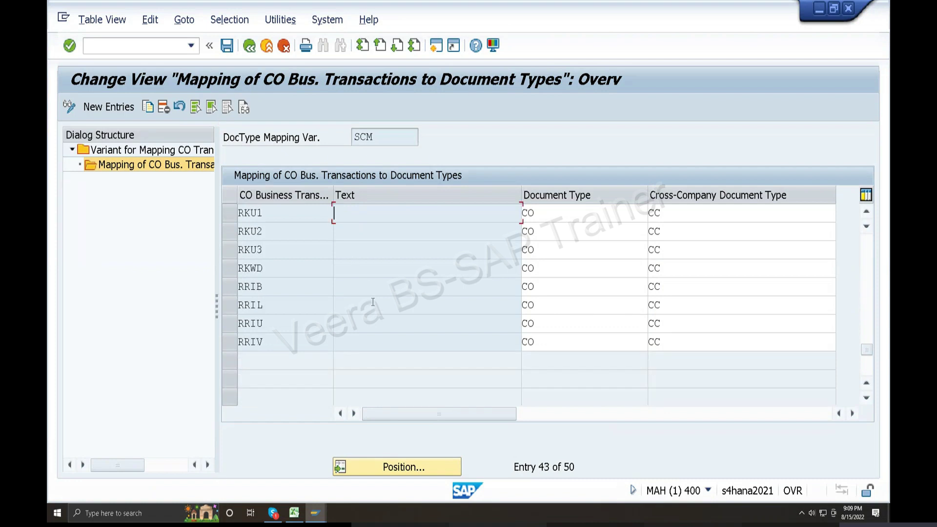
- Leave the document type mapping and open the Check and Define Default Values for Postings in Controlling activity
{"action": "key", "text": "F3"}
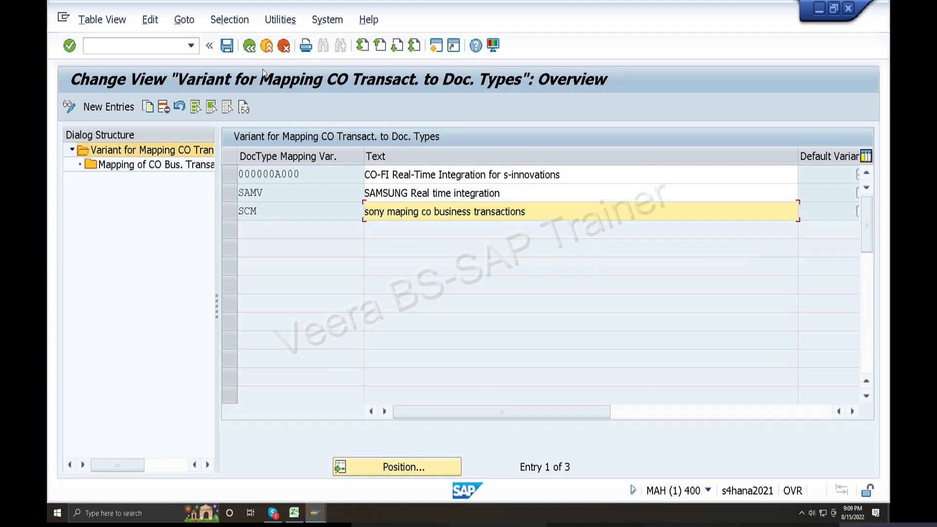
{"action": "left_click", "coordinate": [250, 47]}
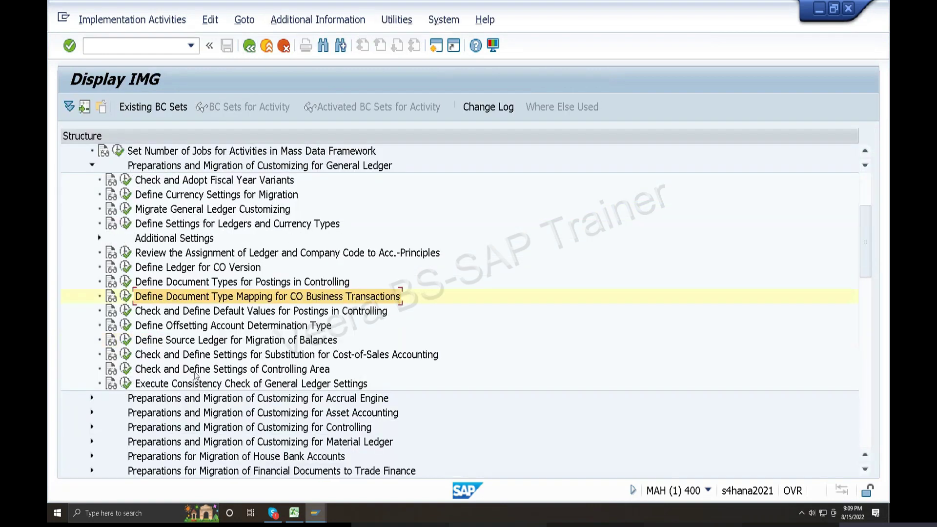
{"action": "left_click", "coordinate": [174, 315]}
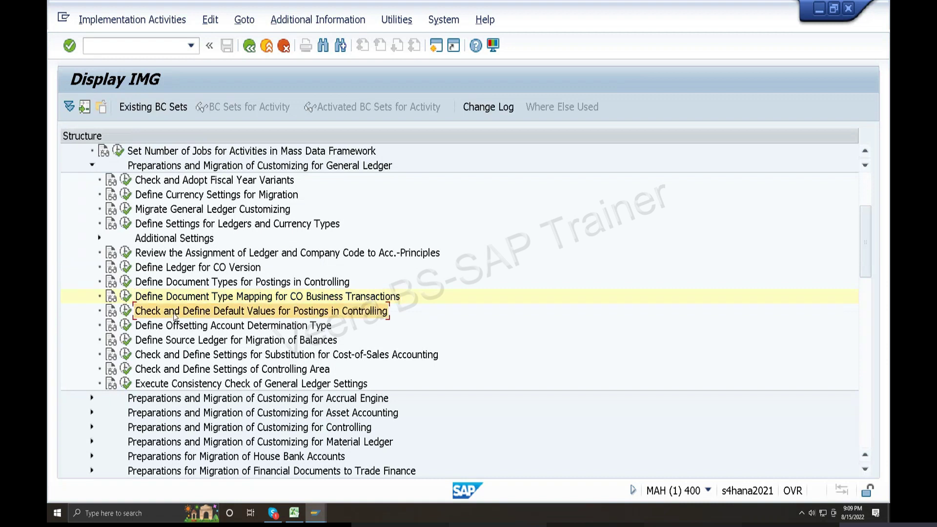
{"action": "left_click", "coordinate": [125, 312]}
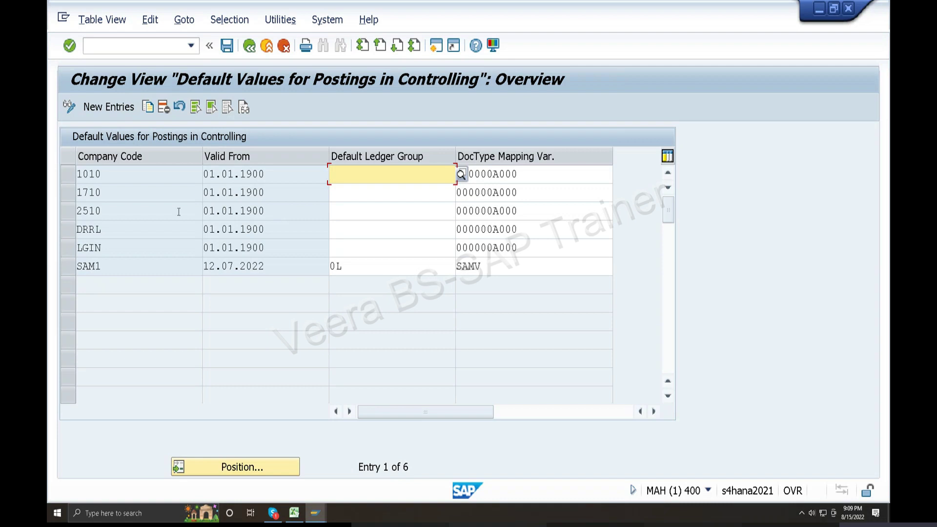
- Add a new default values entry for company code SO1, valid from 15.08.2022
{"action": "left_click", "coordinate": [118, 108]}
{"action": "type", "text": "so"}
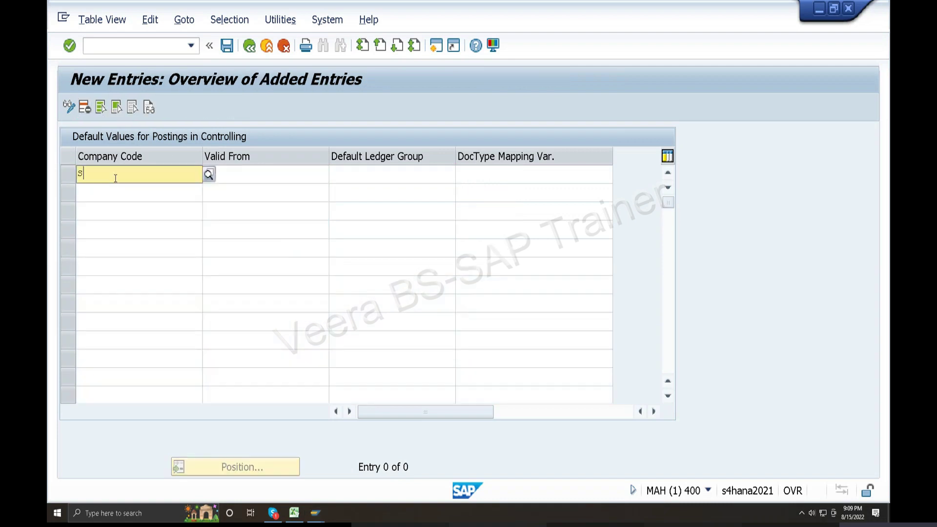
{"action": "type", "text": "1"}
{"action": "key", "text": "Down"}
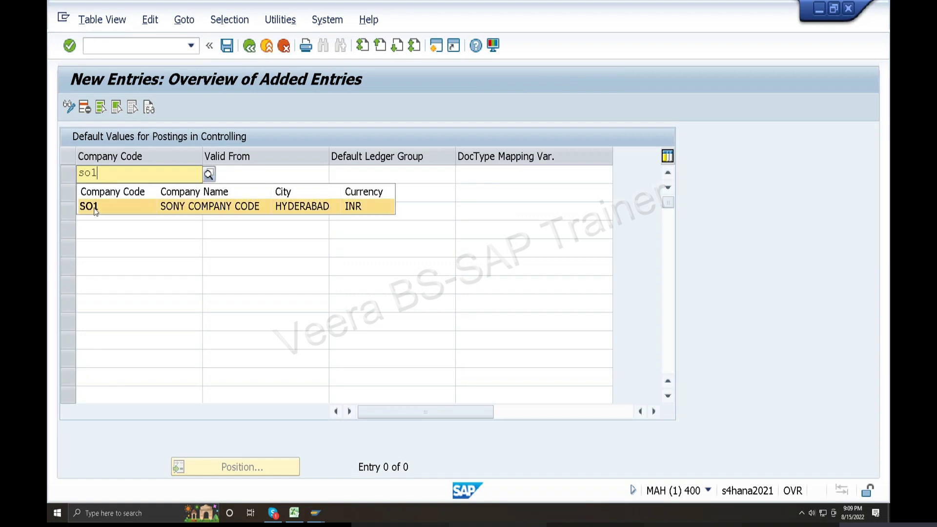
{"action": "key", "text": "Return"}
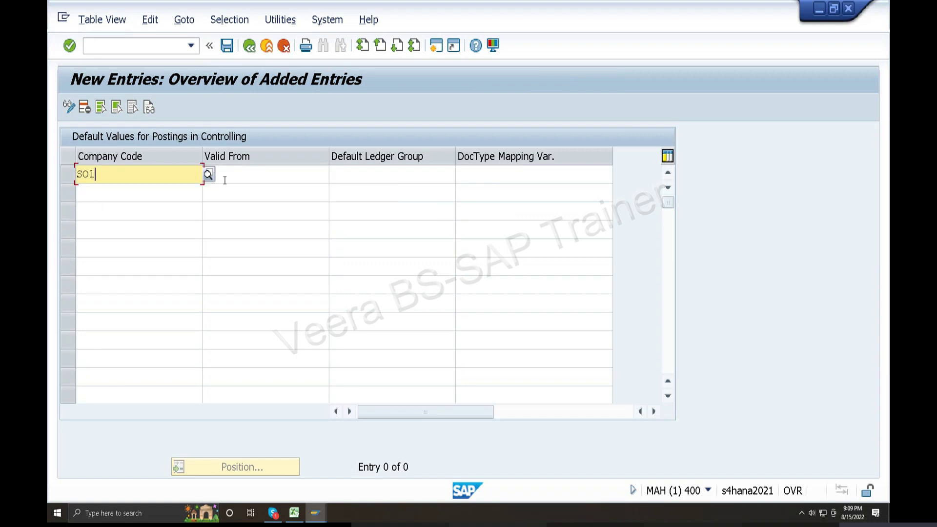
{"action": "left_click", "coordinate": [274, 171]}
{"action": "left_click", "coordinate": [335, 174]}
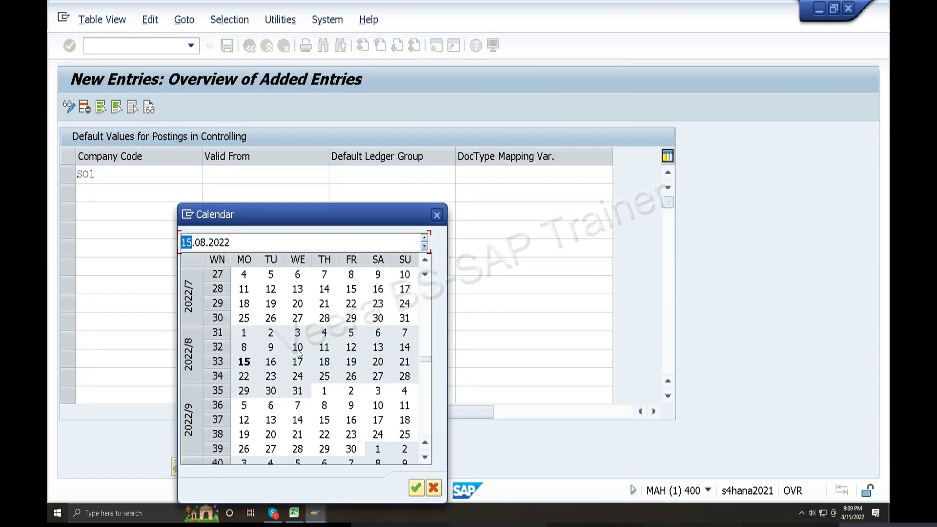
{"action": "double_click", "coordinate": [251, 354]}
- Assign default ledger group 0L and document type mapping variant SCM to the SO1 entry
{"action": "left_click", "coordinate": [452, 177]}
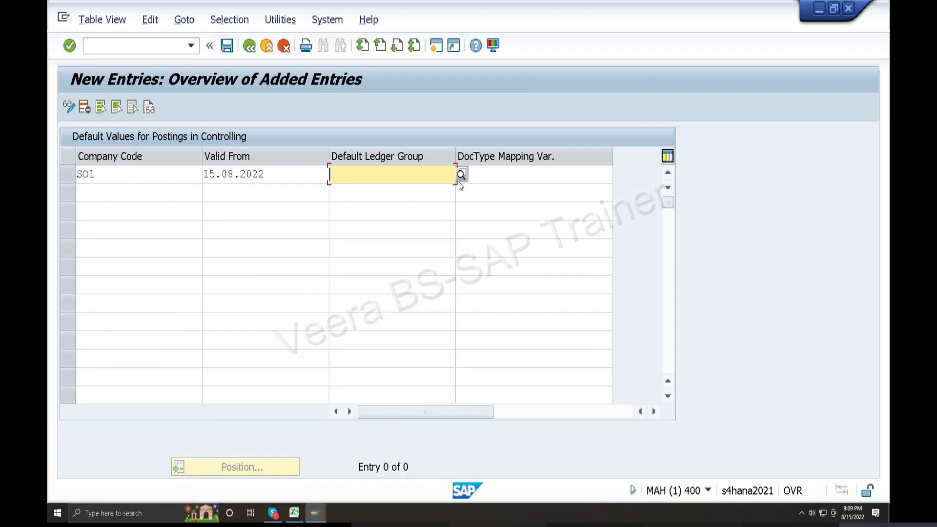
{"action": "left_click", "coordinate": [459, 174]}
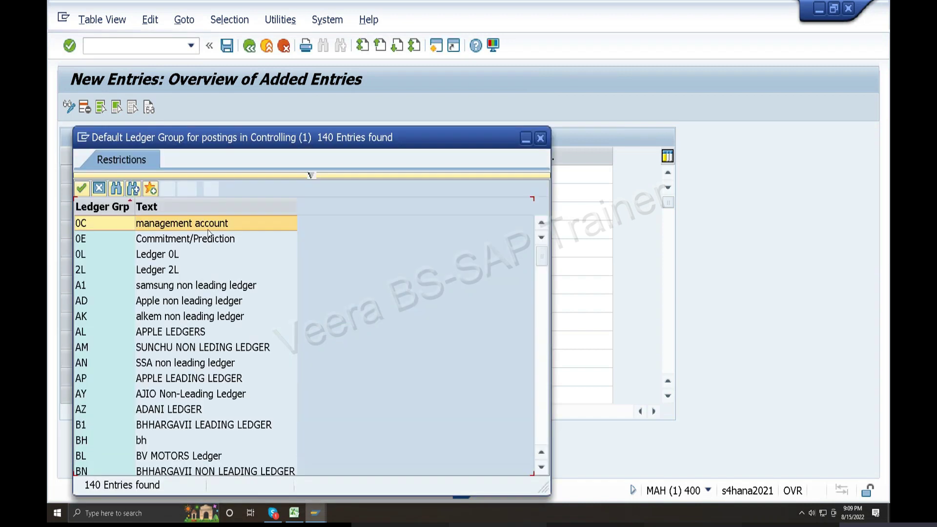
{"action": "double_click", "coordinate": [149, 257]}
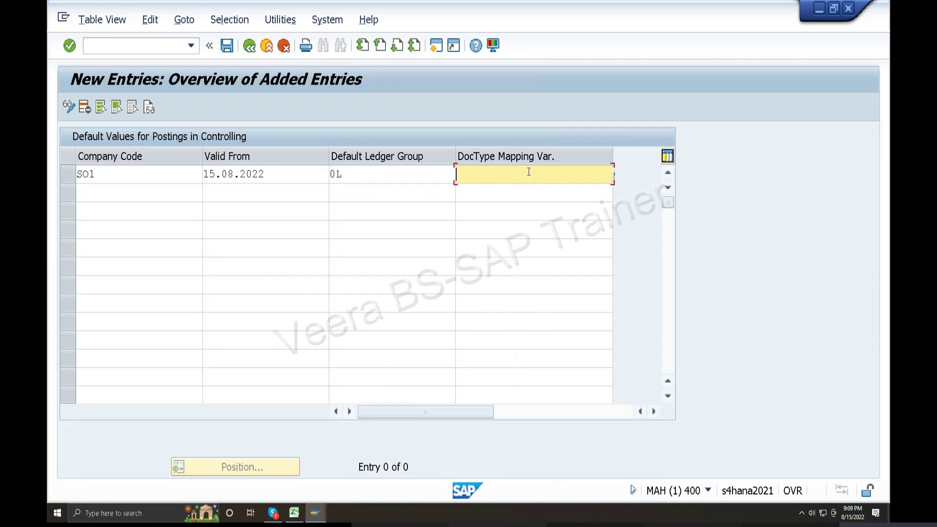
{"action": "left_click", "coordinate": [619, 180]}
{"action": "double_click", "coordinate": [208, 255]}
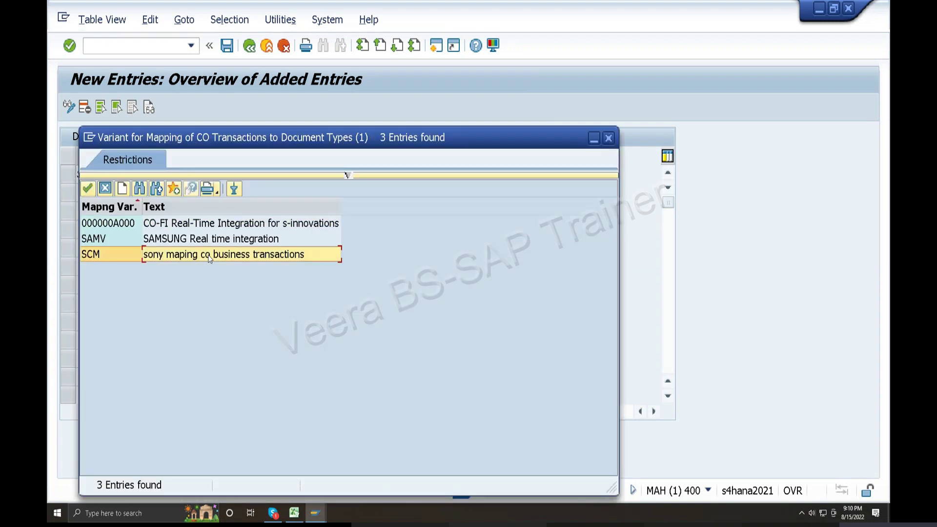
- Save the entry and create a customizing request with short description "Assign co maping business transactions"
{"action": "left_click", "coordinate": [227, 46]}
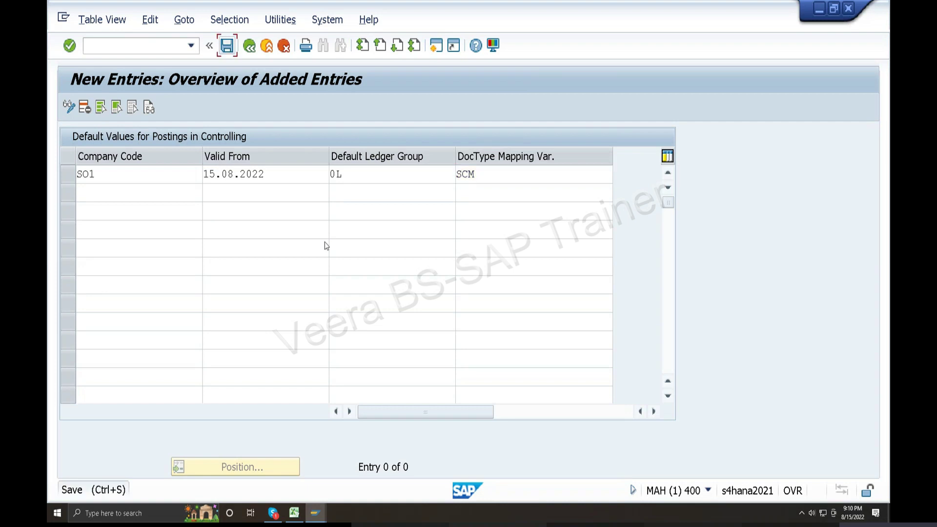
{"action": "left_click", "coordinate": [400, 293]}
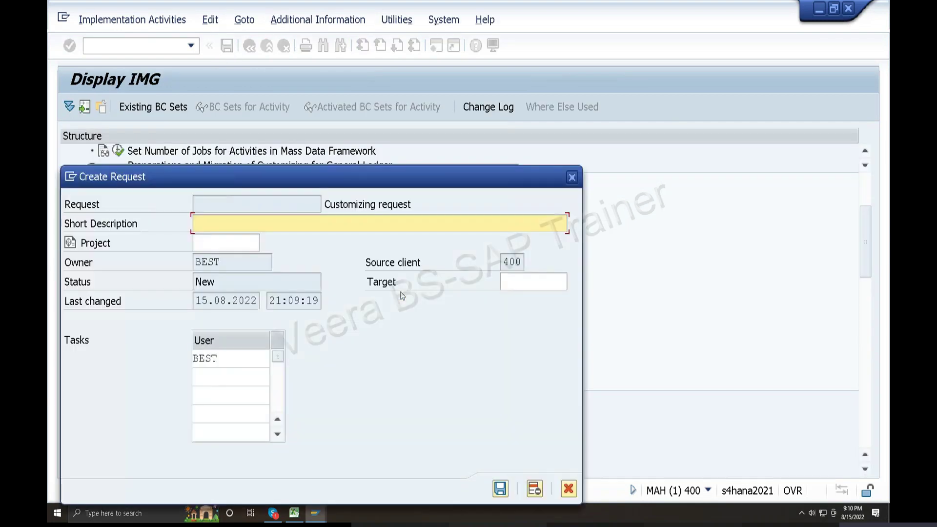
{"action": "type", "text": "Assign co maping business transactions"}
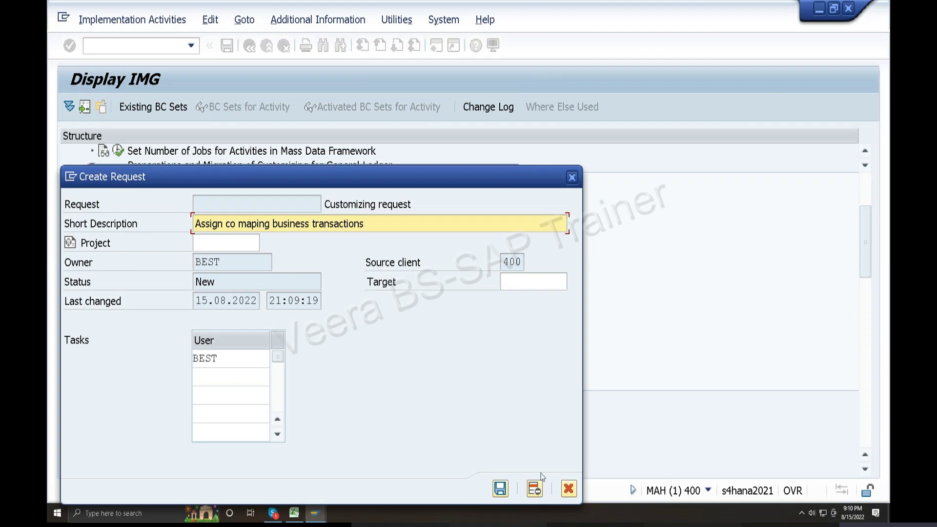
{"action": "left_click", "coordinate": [500, 489]}
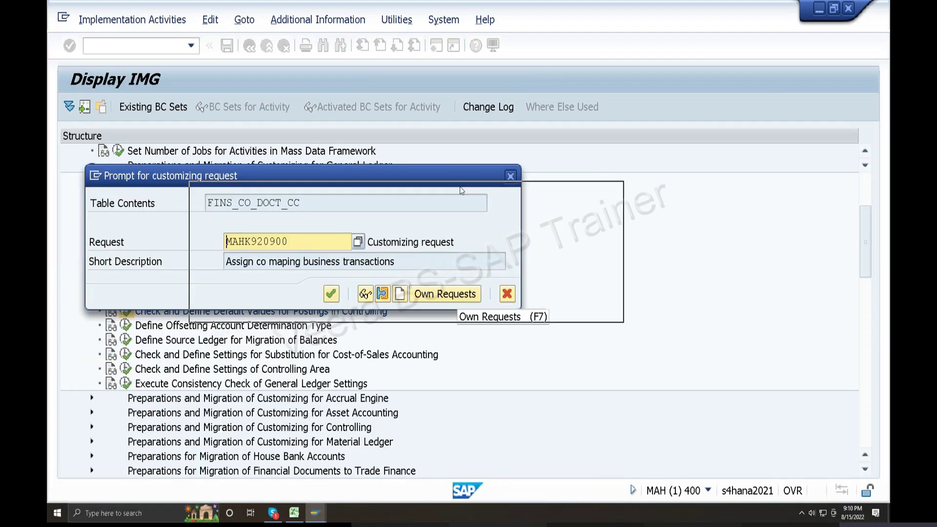
- Copy request number MAHK920900 from SAP into cell I25 of the Excel DATA MIGRATION sheet
{"action": "double_click", "coordinate": [523, 246]}
{"action": "key", "text": "ctrl+c"}
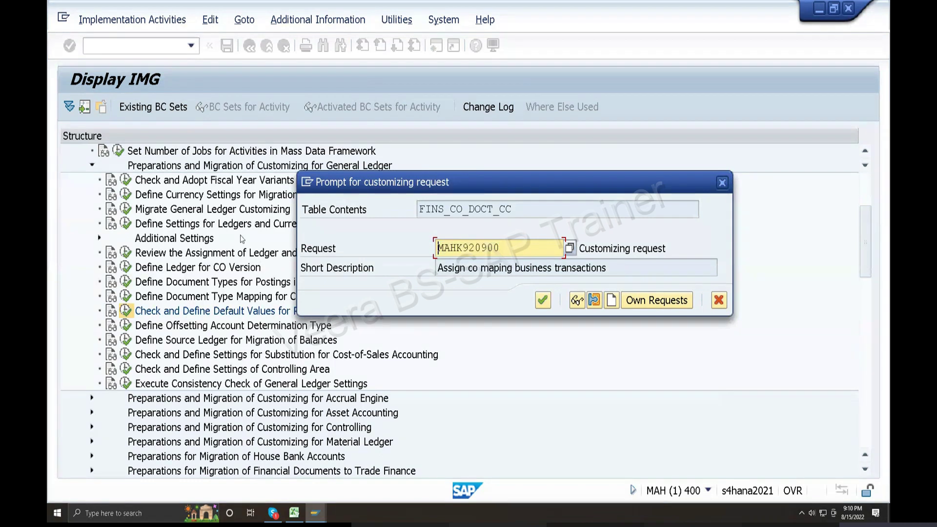
{"action": "left_click", "coordinate": [294, 513]}
{"action": "double_click", "coordinate": [564, 401]}
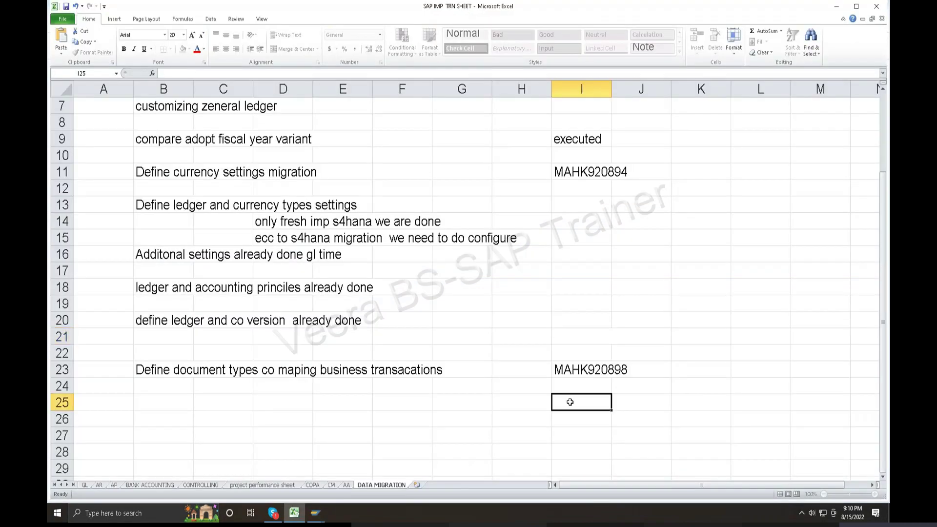
{"action": "key", "text": "ctrl+v"}
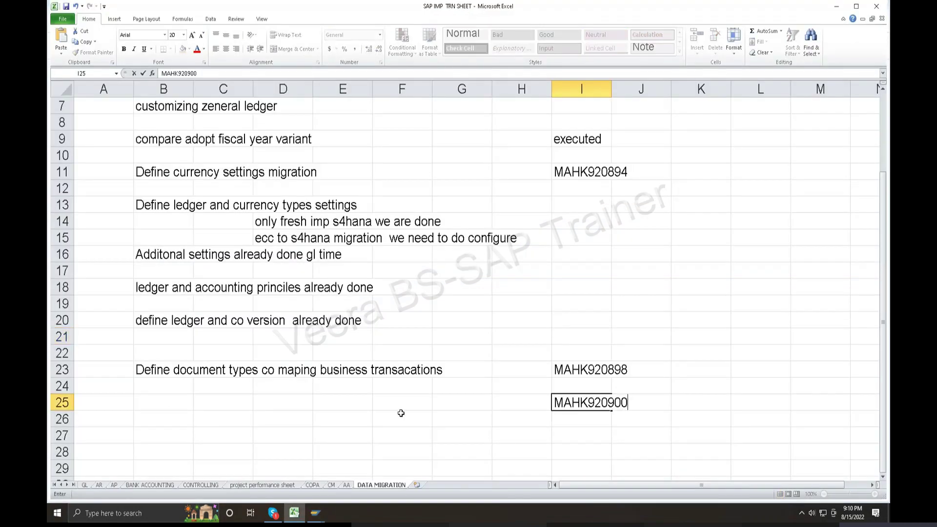
- Copy the request's short description "Assign co maping business transactions" from SAP into Excel cell B25
{"action": "left_click", "coordinate": [148, 404]}
{"action": "left_click", "coordinate": [315, 512]}
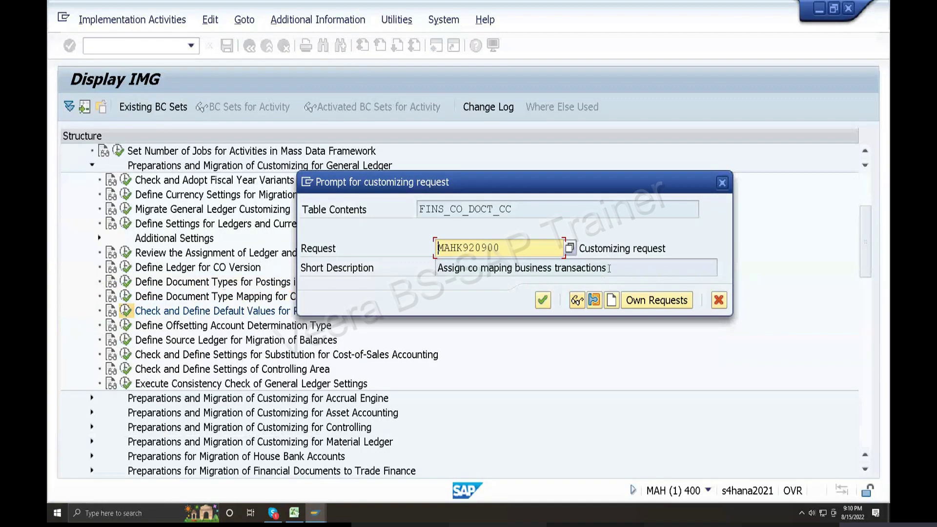
{"action": "triple_click", "coordinate": [609, 268]}
{"action": "key", "text": "ctrl+c"}
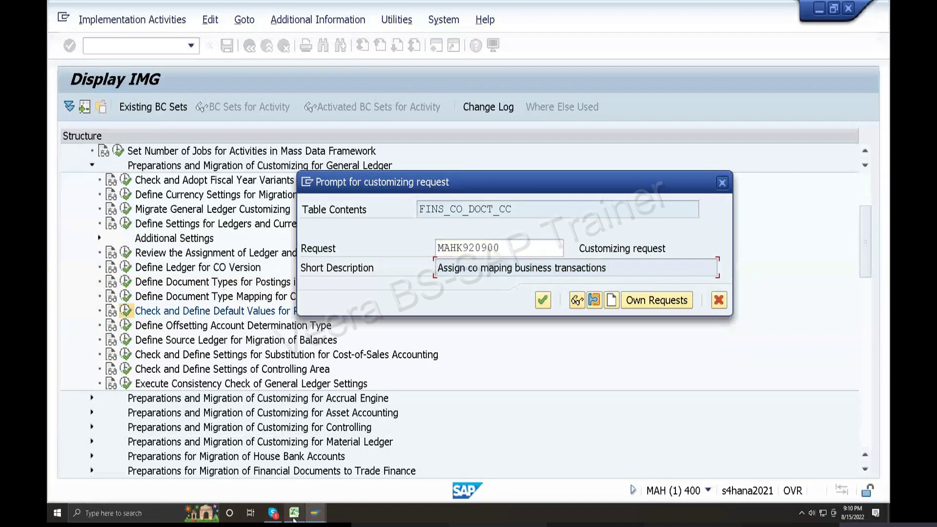
{"action": "left_click", "coordinate": [293, 513]}
{"action": "double_click", "coordinate": [168, 403]}
{"action": "key", "text": "ctrl+v"}
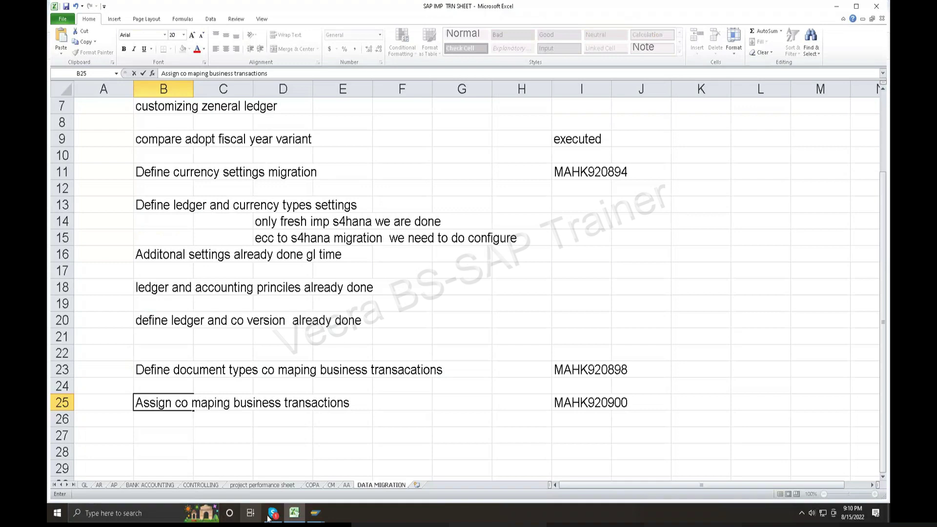
- Switch to SAP, confirm customizing request MAHK920900 for the SO1 entry, and return to the IMG structure
{"action": "left_click", "coordinate": [315, 512]}
{"action": "left_click", "coordinate": [543, 299]}
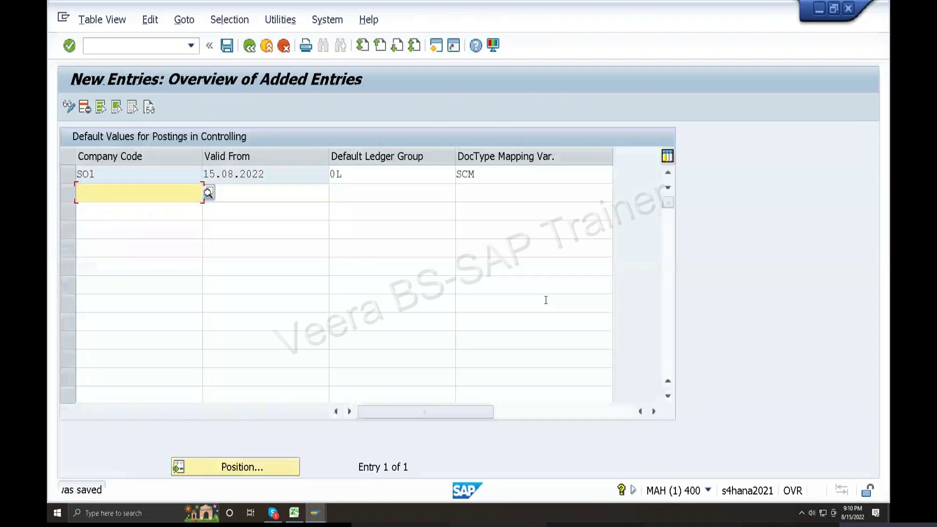
{"action": "left_click", "coordinate": [250, 46]}
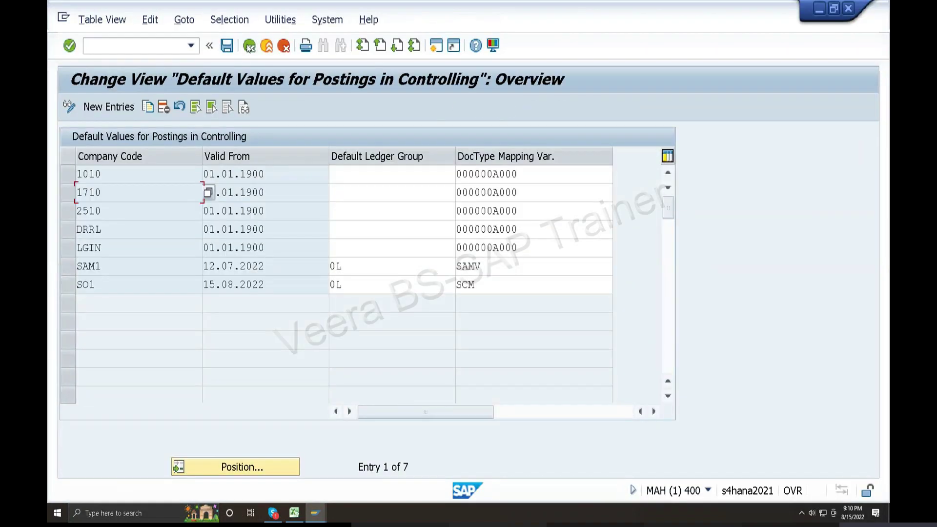
{"action": "left_click", "coordinate": [249, 46]}
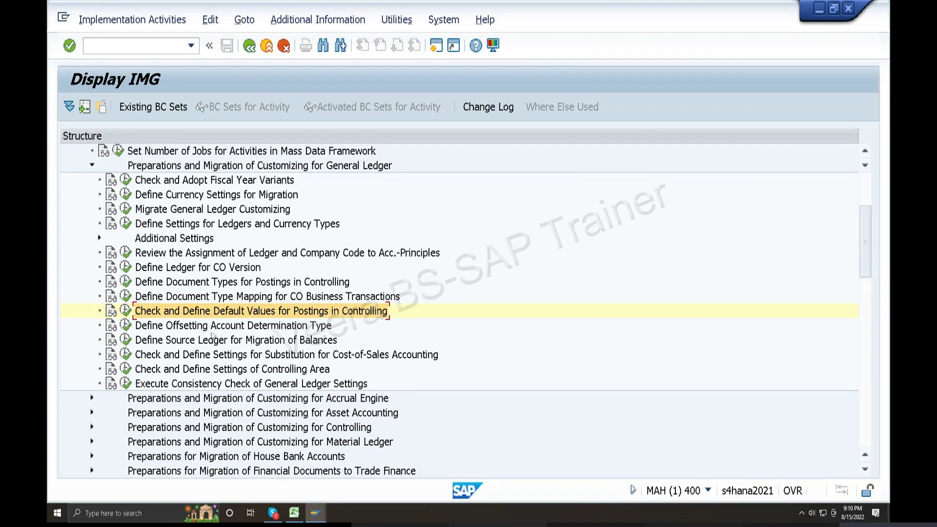
- Open Define Offsetting Account Determination Type, compare its options, and choose "2 Always display offsetting account with the highest amount"
{"action": "left_click", "coordinate": [125, 325]}
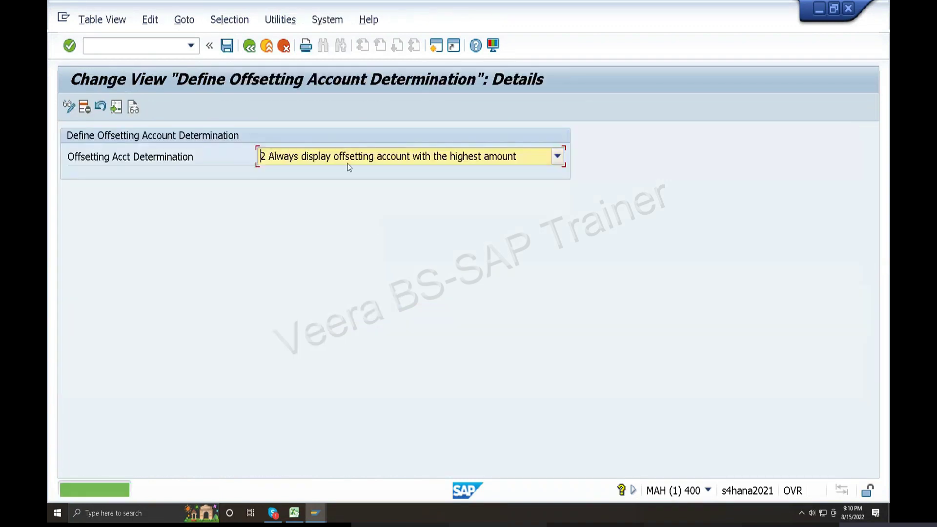
{"action": "left_click", "coordinate": [348, 160]}
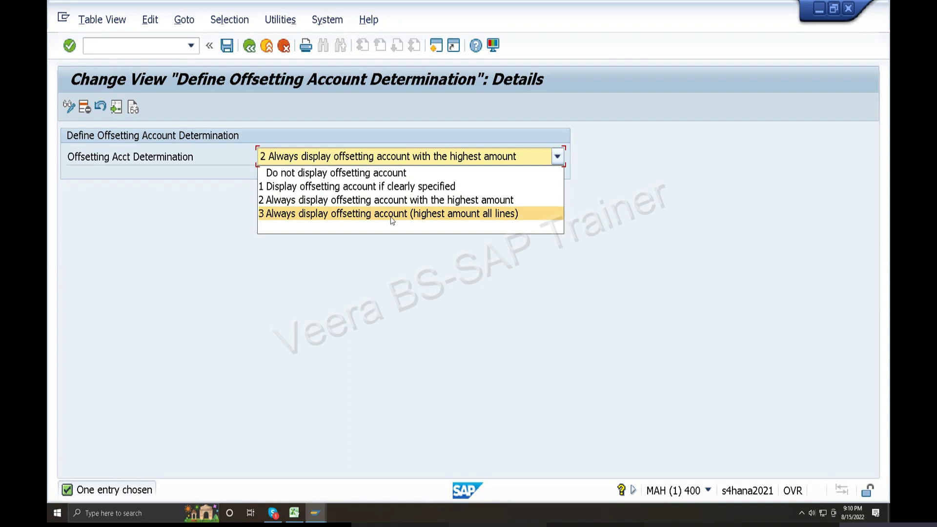
{"action": "left_click", "coordinate": [471, 202]}
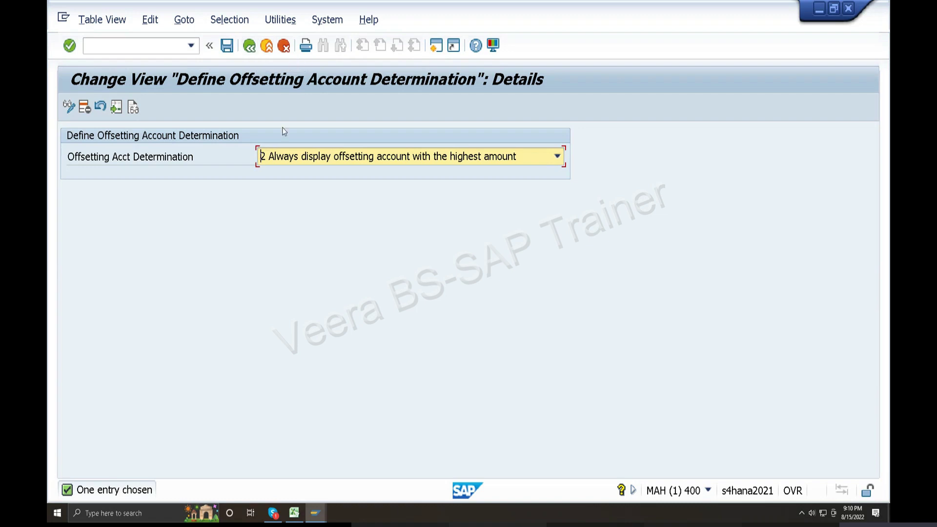
{"action": "left_click", "coordinate": [294, 158]}
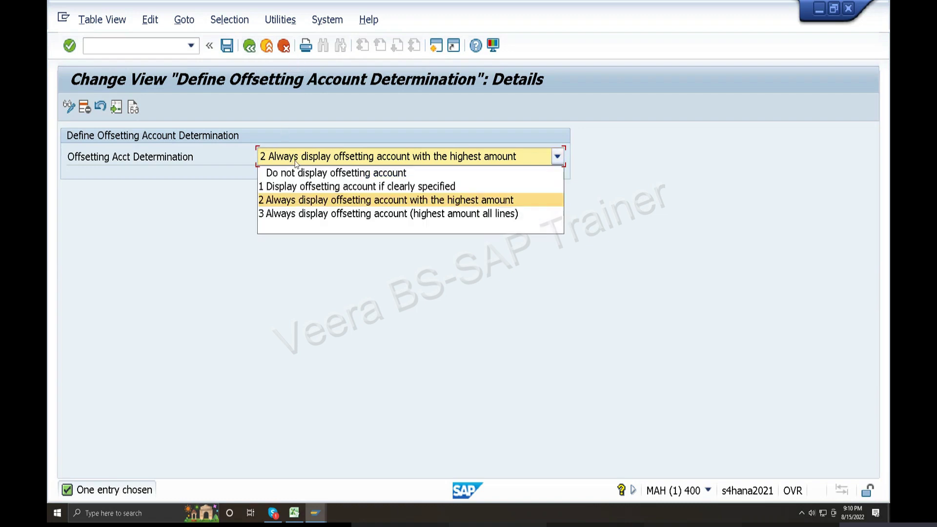
{"action": "left_click", "coordinate": [288, 204]}
{"action": "left_click", "coordinate": [557, 156]}
{"action": "left_click", "coordinate": [312, 172]}
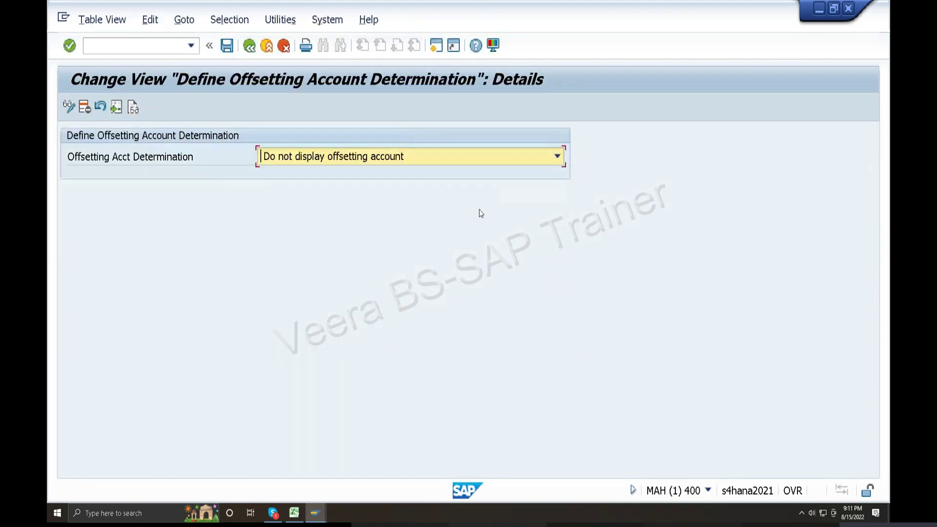
{"action": "left_click", "coordinate": [365, 162]}
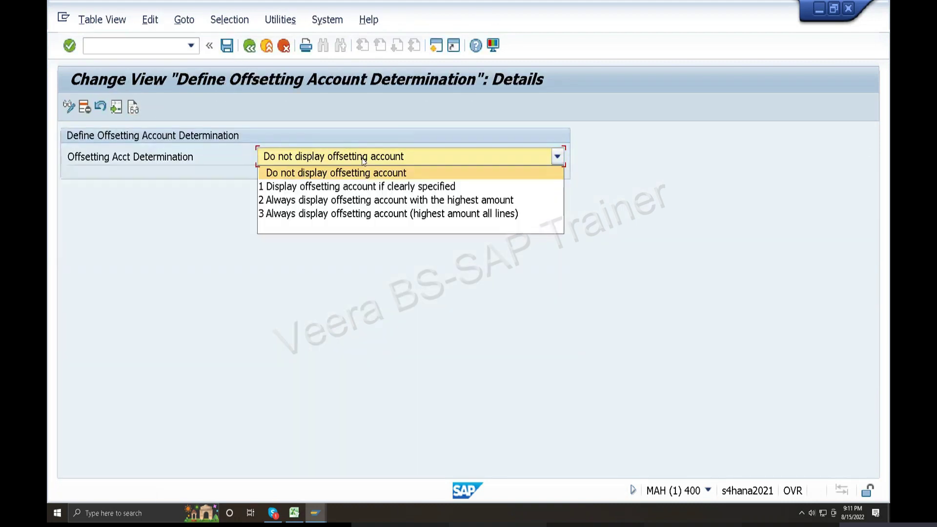
{"action": "left_click", "coordinate": [340, 200]}
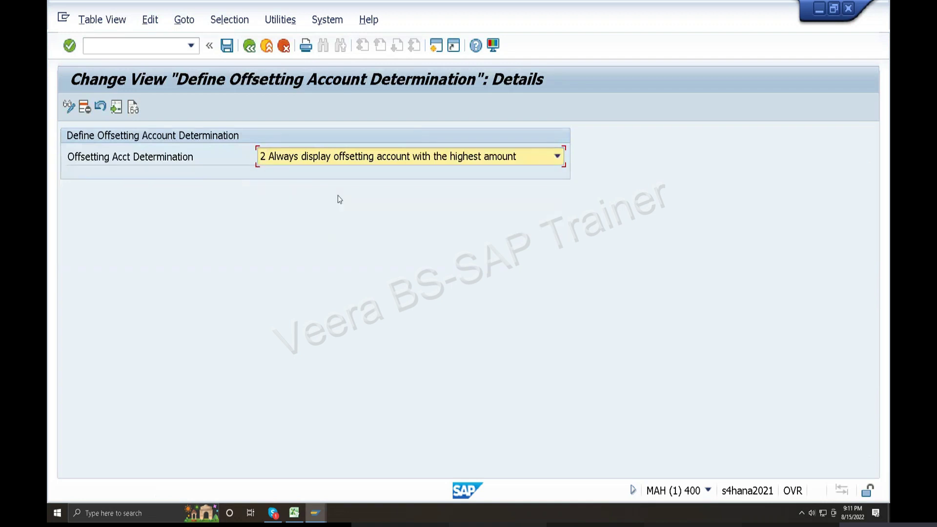
- Save the offsetting account determination under customizing request MAHK920900
{"action": "key", "text": "ctrl+s"}
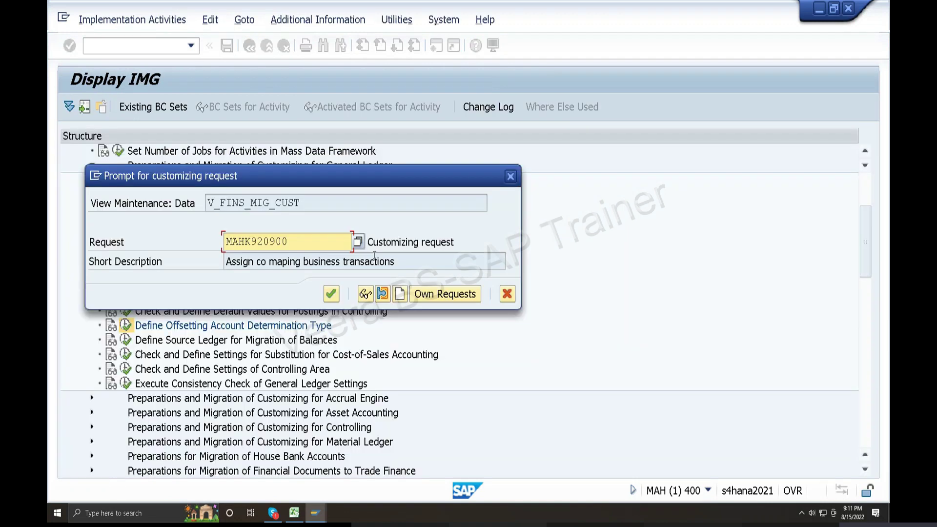
{"action": "left_click_drag", "start_coordinate": [386, 186], "coordinate": [518, 173]}
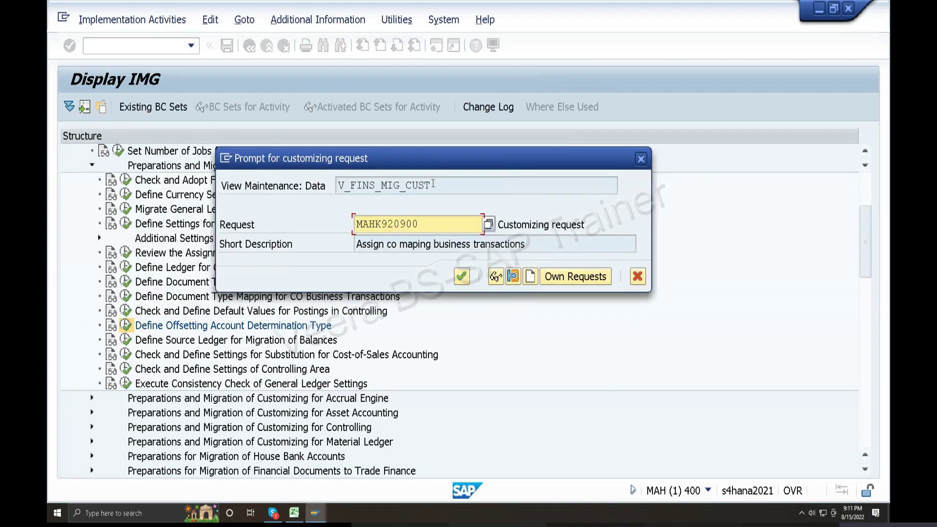
{"action": "key", "text": "Return"}
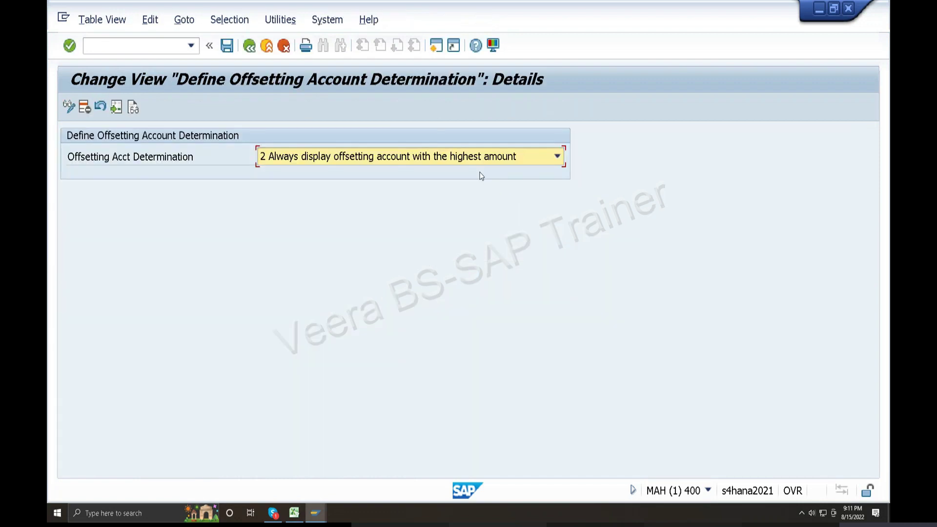
- Set the offsetting account determination to "Do not display offsetting account" and save it
{"action": "left_click", "coordinate": [260, 155]}
{"action": "left_click", "coordinate": [311, 230]}
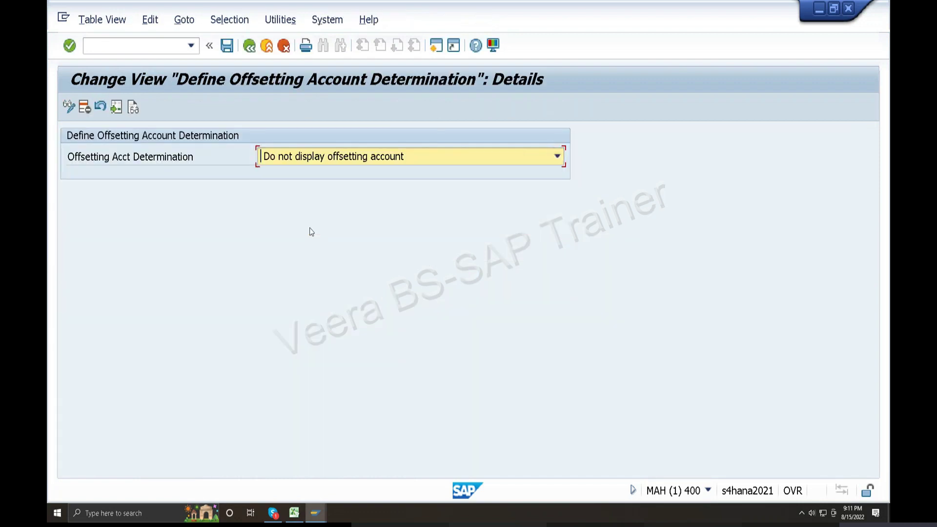
{"action": "left_click", "coordinate": [226, 45]}
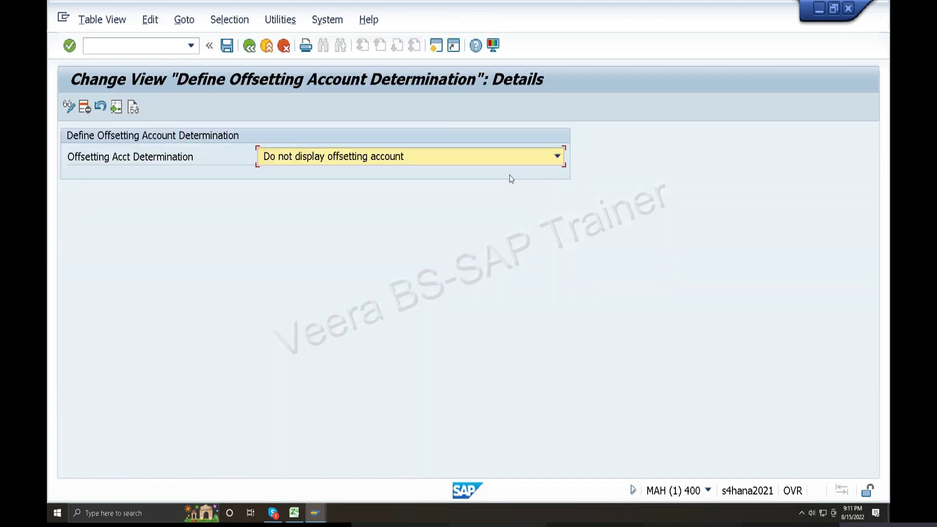
- Select "2 Always display offsetting account with the highest amount" again and start a new customizing request for the change
{"action": "left_click", "coordinate": [399, 159]}
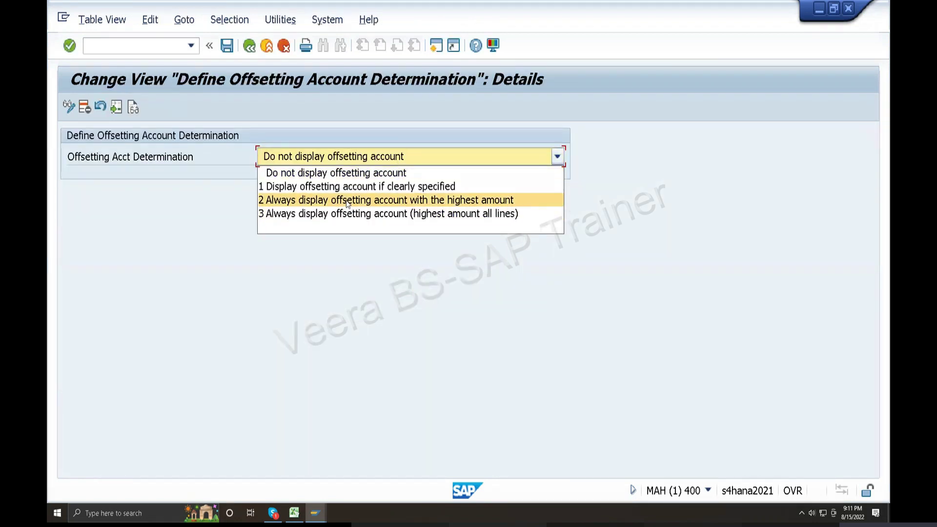
{"action": "left_click", "coordinate": [347, 200]}
{"action": "left_click", "coordinate": [249, 46]}
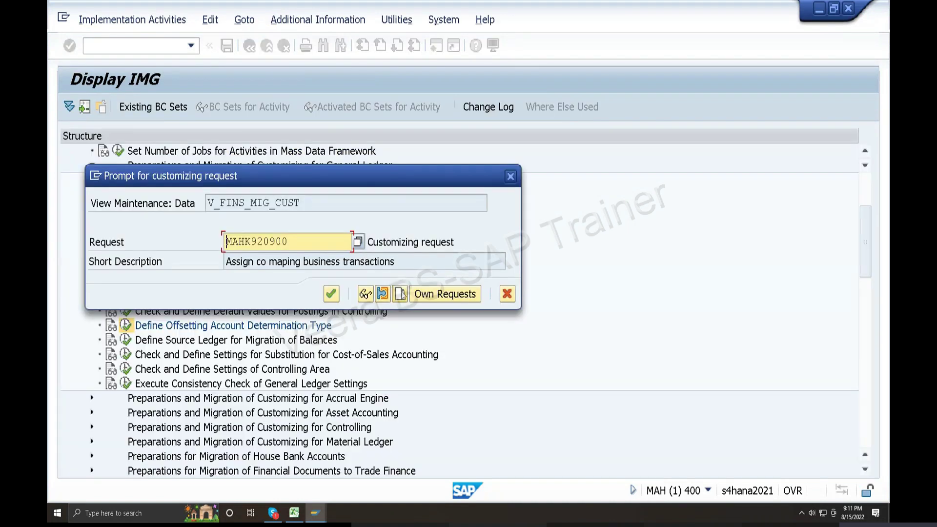
{"action": "left_click", "coordinate": [401, 295]}
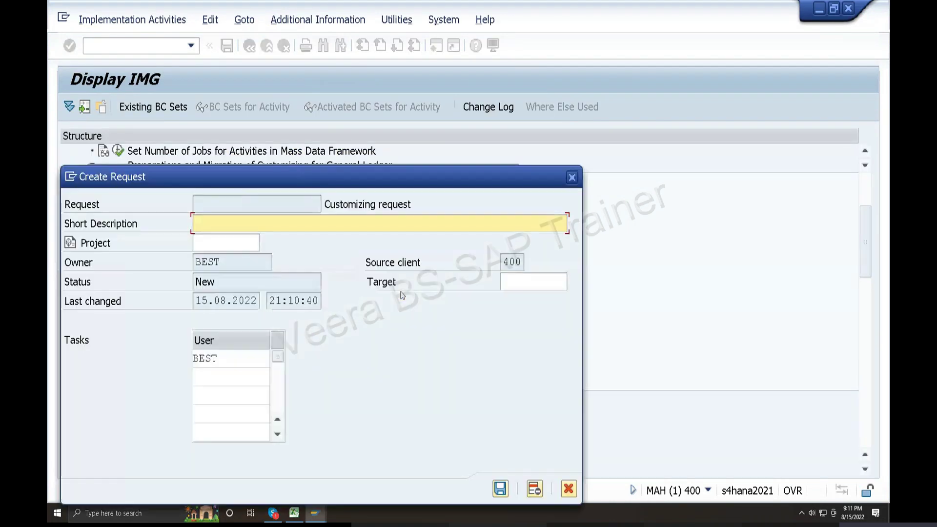
{"action": "type", "text": "D"}
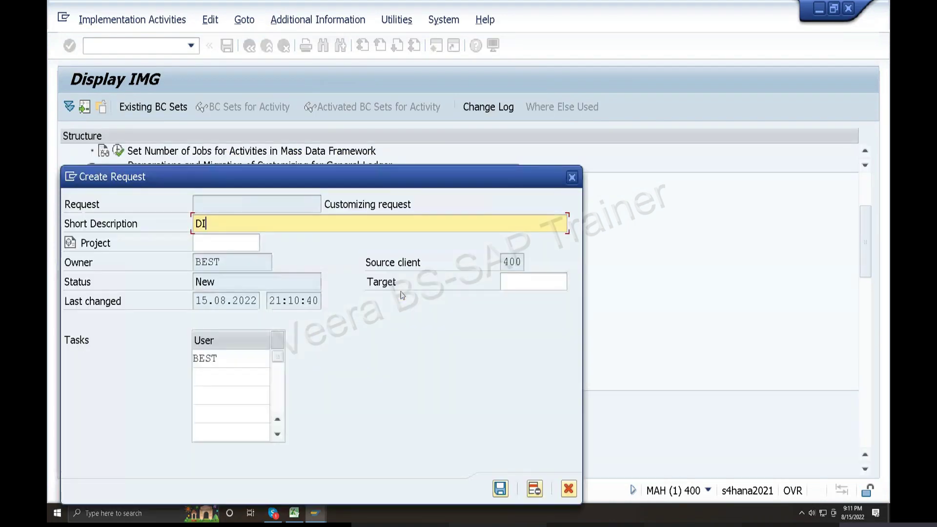
{"action": "type", "text": "isplay of"}
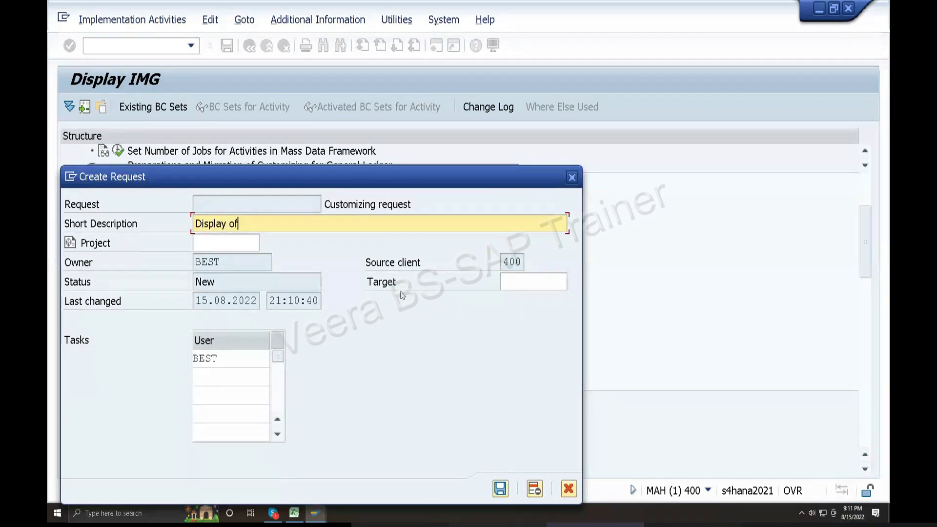
{"action": "type", "text": "fsetring"}
{"action": "key", "text": "BackSpace"}
{"action": "key", "text": "BackSpace"}
{"action": "key", "text": "BackSpace"}
{"action": "type", "text": "tings"}
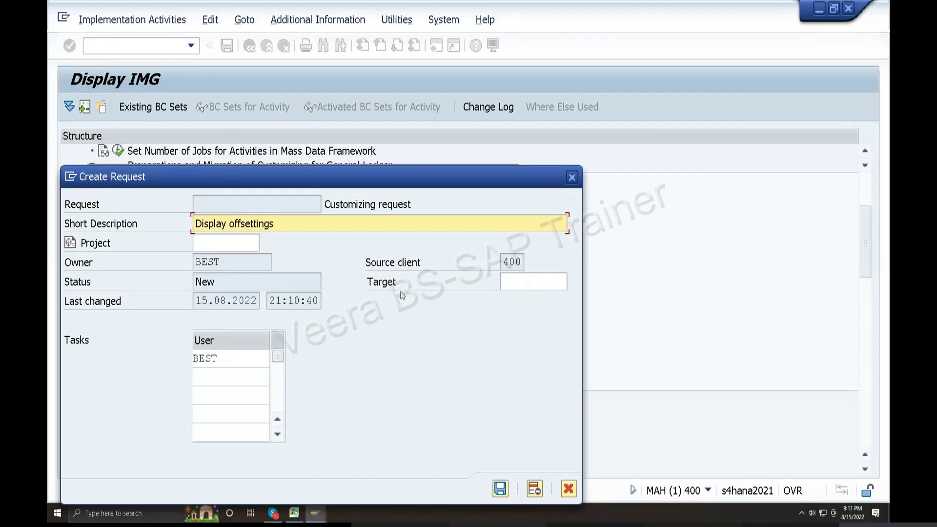
{"action": "type", "text": " amount"}
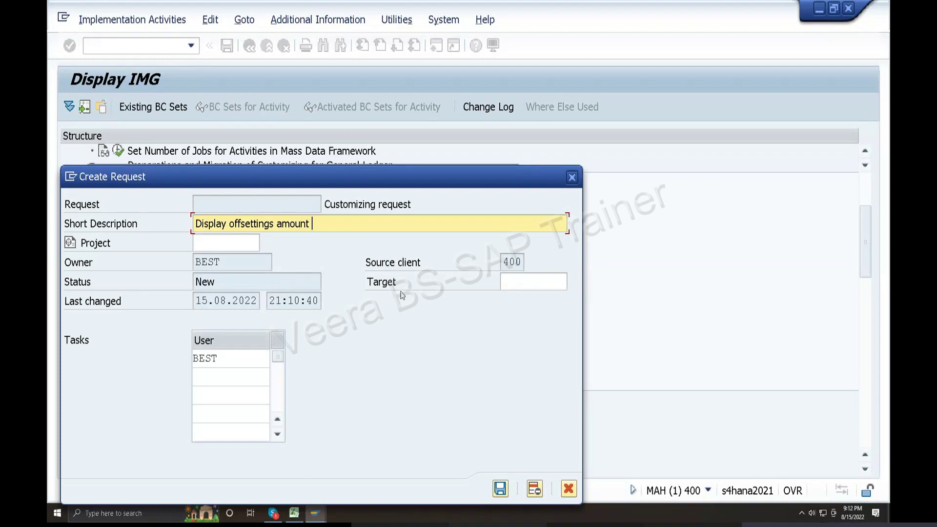
{"action": "type", "text": "h"}
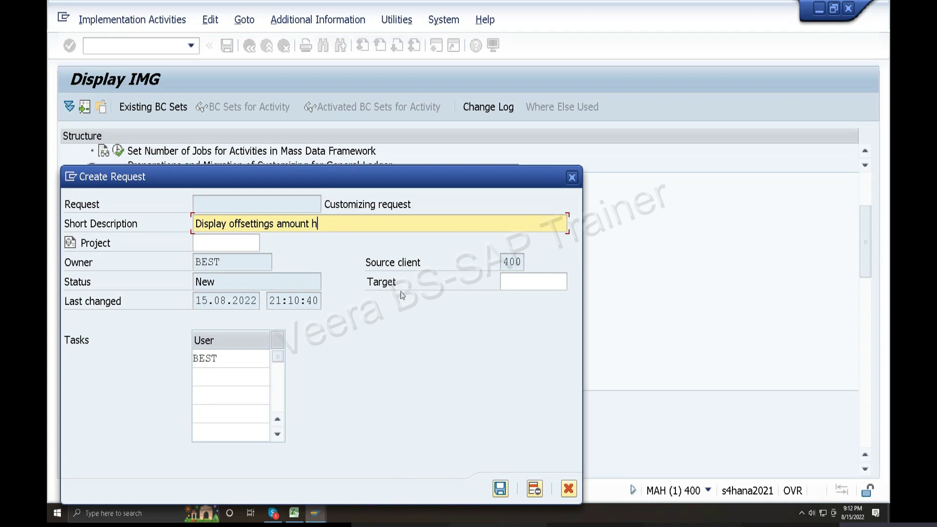
{"action": "type", "text": "ig"}
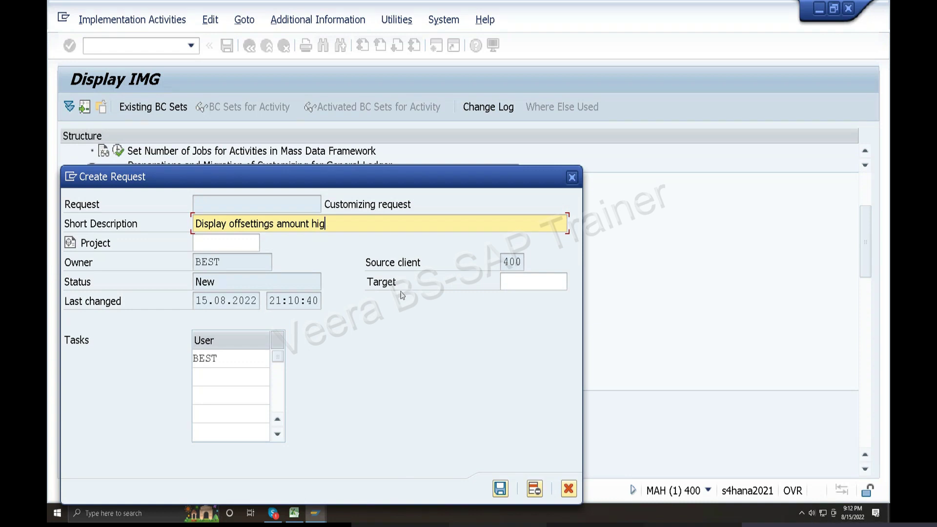
{"action": "type", "text": "hest"}
{"action": "key", "text": "BackSpace"}
{"action": "key", "text": "BackSpace"}
{"action": "key", "text": "BackSpace"}
{"action": "key", "text": "BackSpace"}
{"action": "key", "text": "BackSpace"}
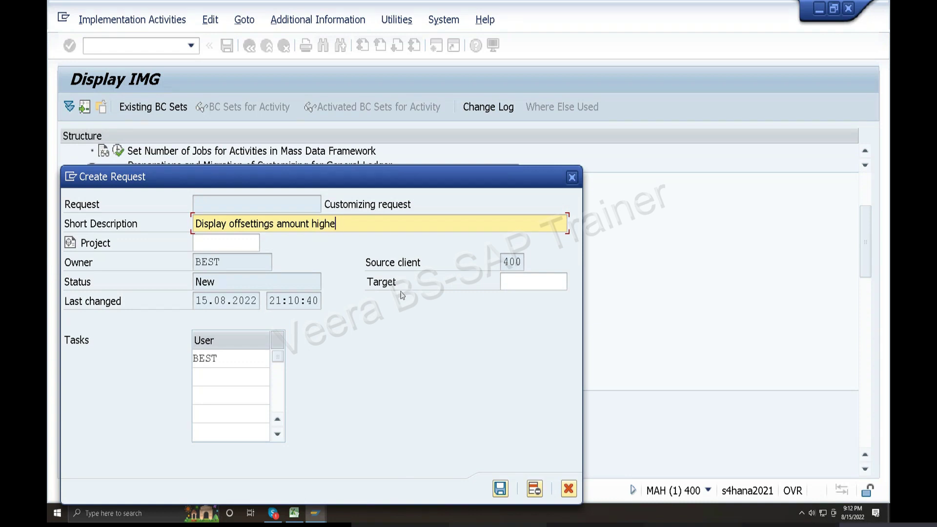
{"action": "left_click_drag", "start_coordinate": [344, 169], "coordinate": [686, 263]}
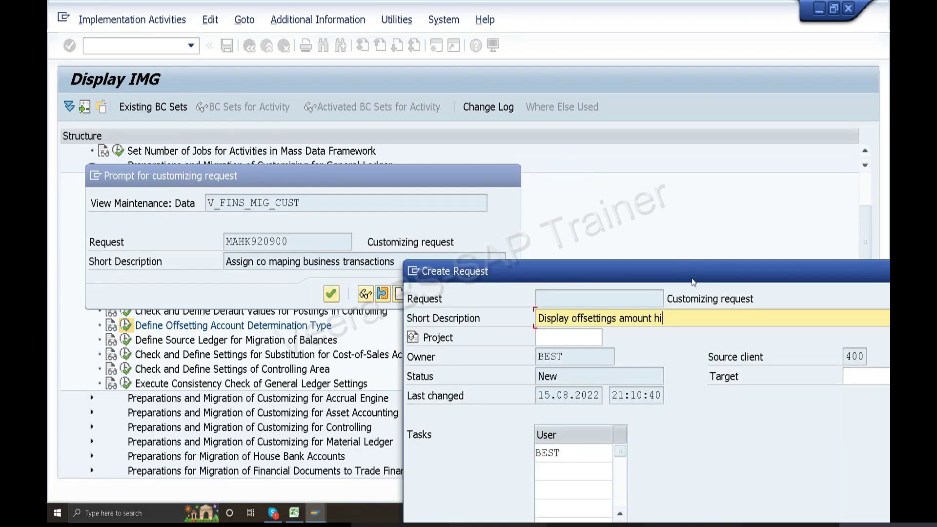
{"action": "left_click_drag", "start_coordinate": [692, 282], "coordinate": [447, 186]}
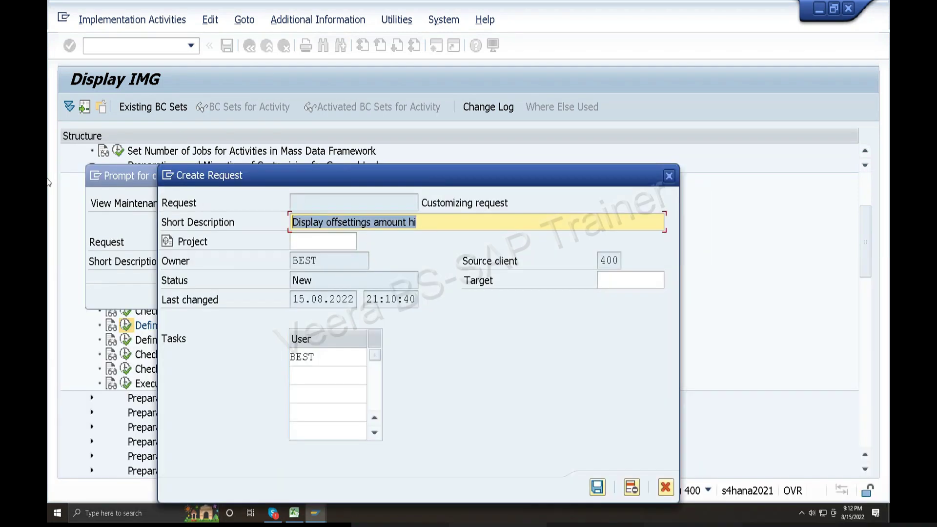
- Give the new customizing request the short description "define offsetting amount" and save it
{"action": "type", "text": "define off"}
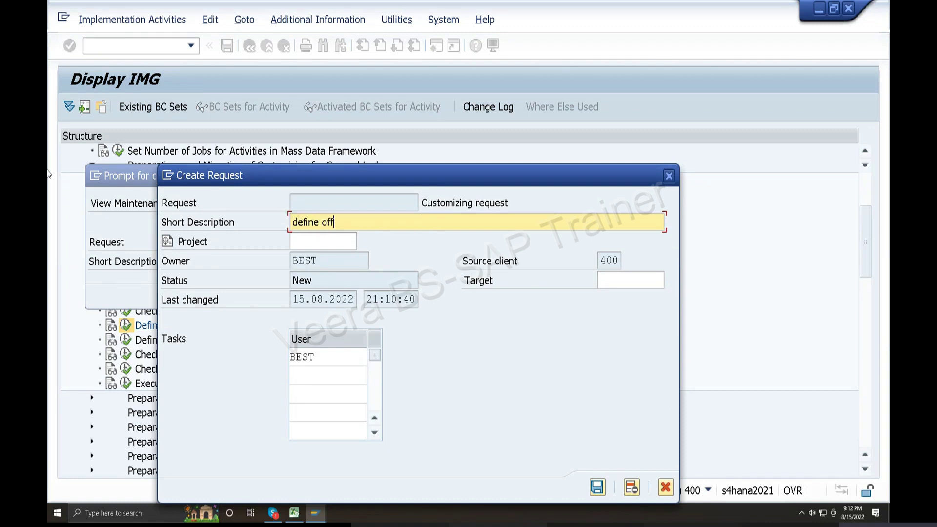
{"action": "type", "text": "setting amoun tt"}
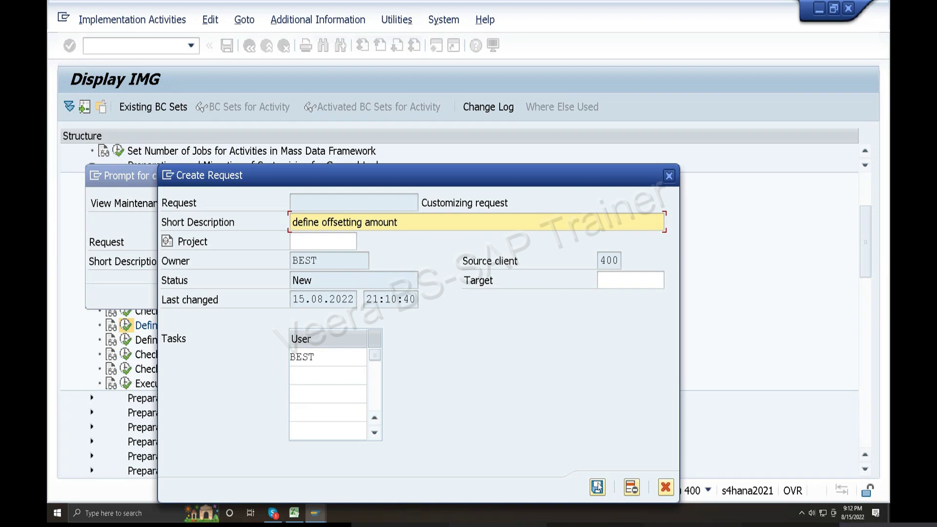
{"action": "left_click", "coordinate": [599, 488]}
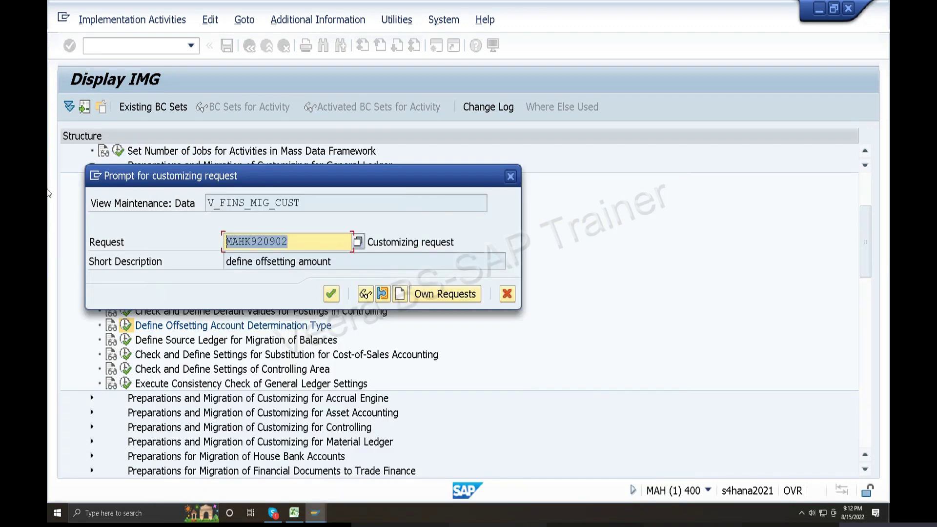
{"action": "left_click", "coordinate": [294, 512]}
{"action": "left_click", "coordinate": [574, 433]}
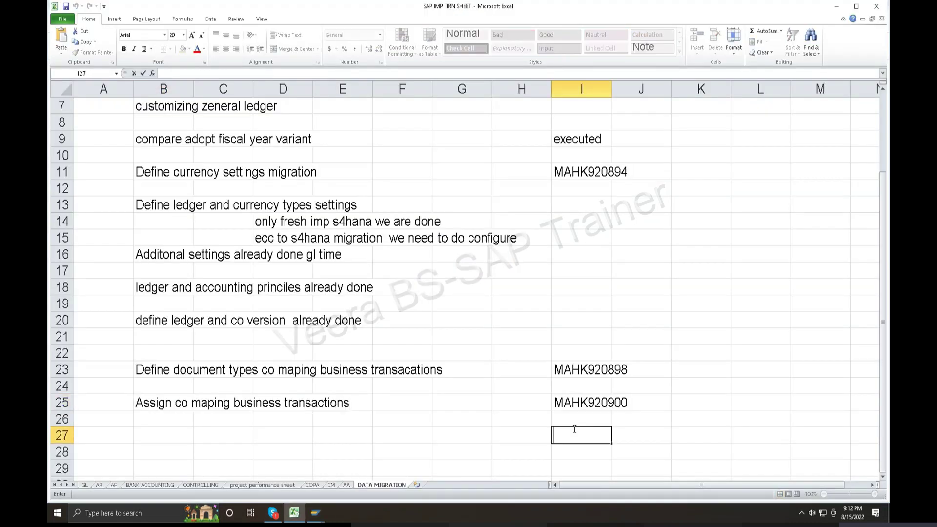
{"action": "type", "text": "MAHK920902"}
- Copy the request's short description "define offsetting amount" from SAP into Excel cell B27
{"action": "left_click", "coordinate": [156, 429]}
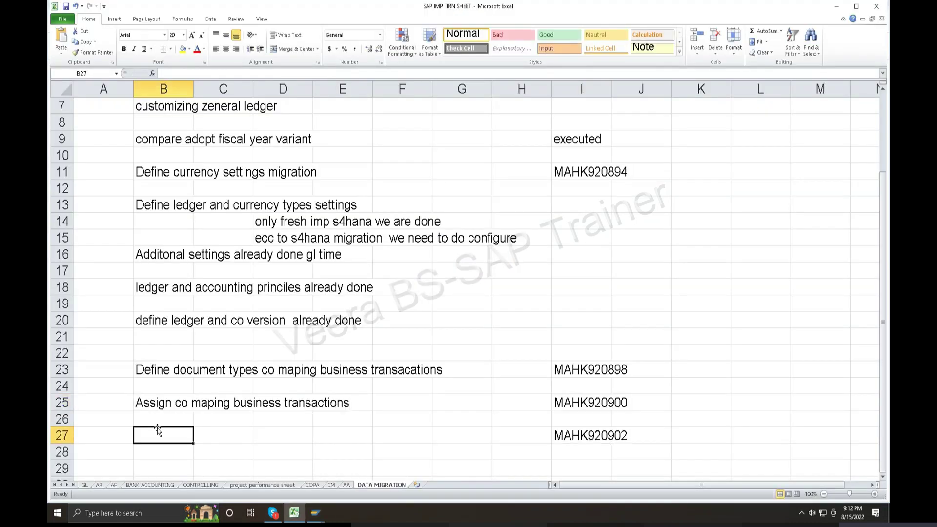
{"action": "left_click", "coordinate": [294, 512]}
{"action": "left_click_drag", "start_coordinate": [327, 263], "coordinate": [225, 262]}
{"action": "key", "text": "ctrl+c"}
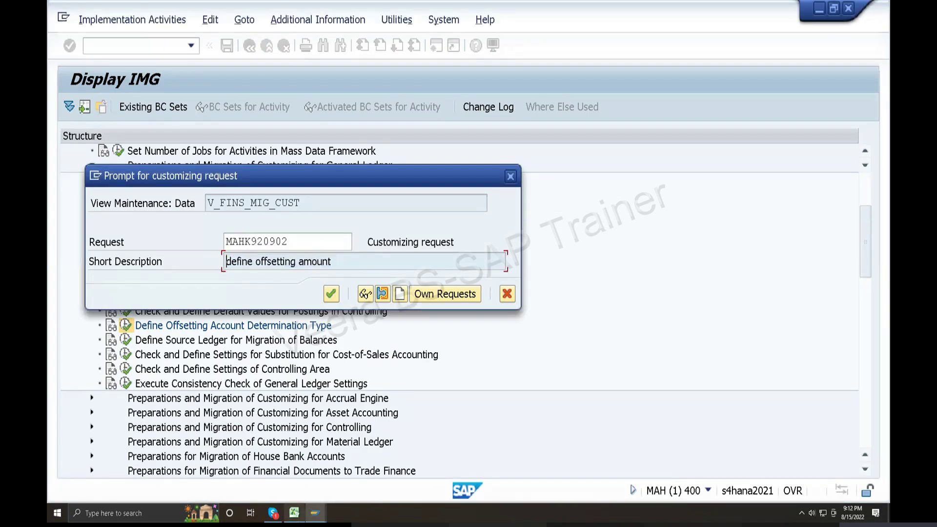
{"action": "key", "text": "alt+Tab"}
{"action": "double_click", "coordinate": [166, 433]}
{"action": "key", "text": "ctrl+v"}
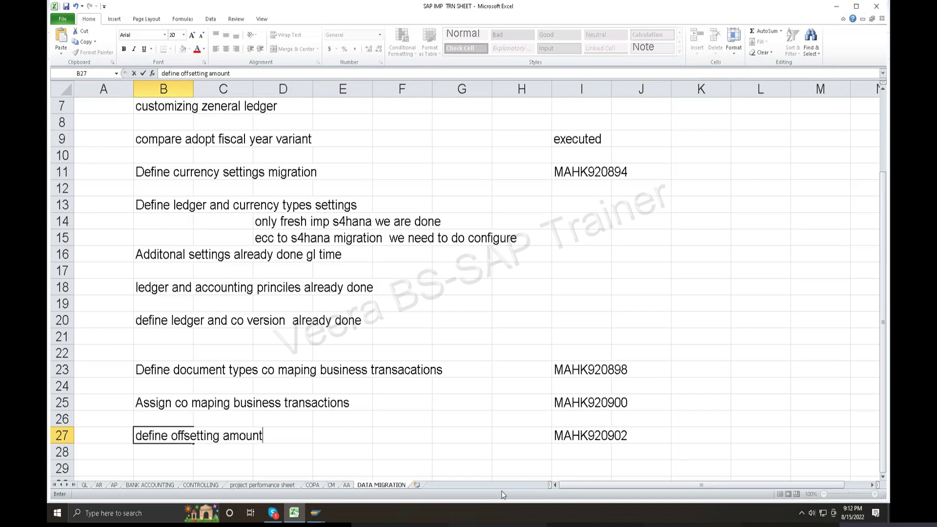
- Switch to SAP, confirm customizing request MAHK920902 for the offsetting account setting, and leave the details view
{"action": "left_click", "coordinate": [323, 516]}
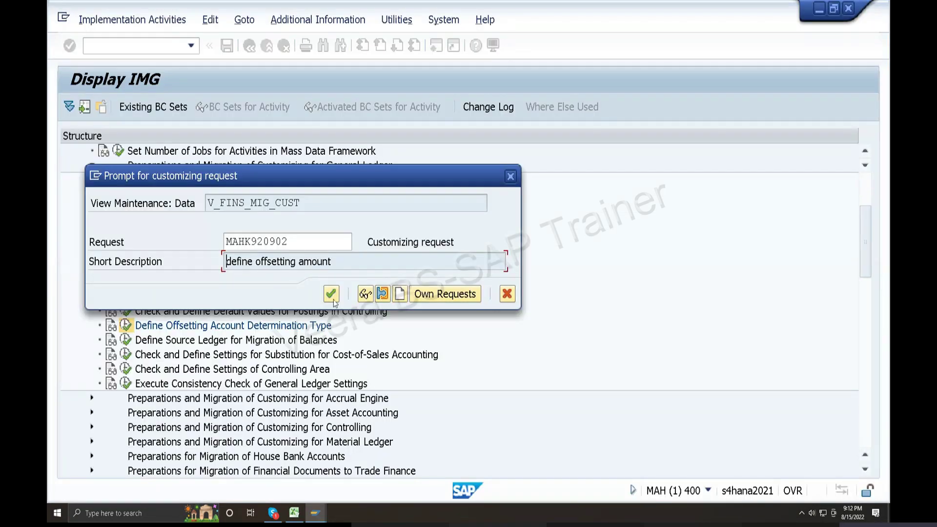
{"action": "left_click", "coordinate": [331, 295]}
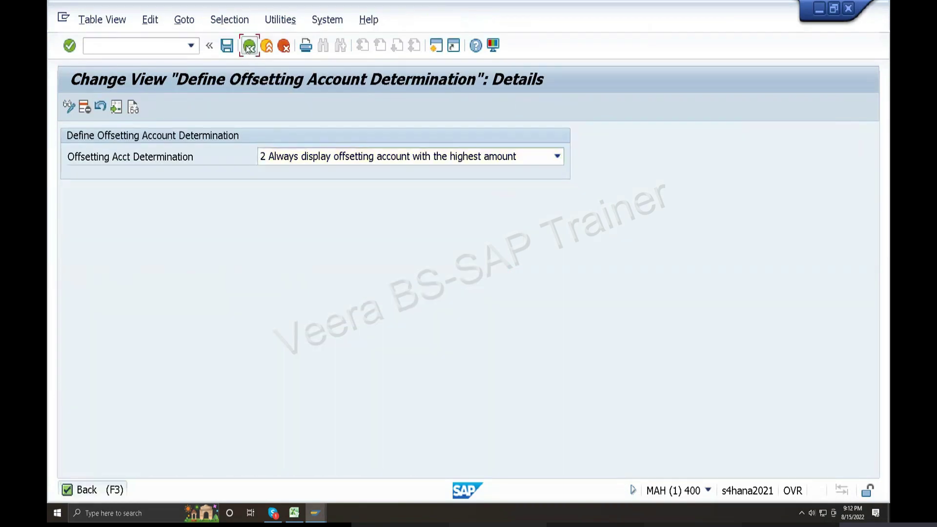
{"action": "left_click", "coordinate": [249, 46]}
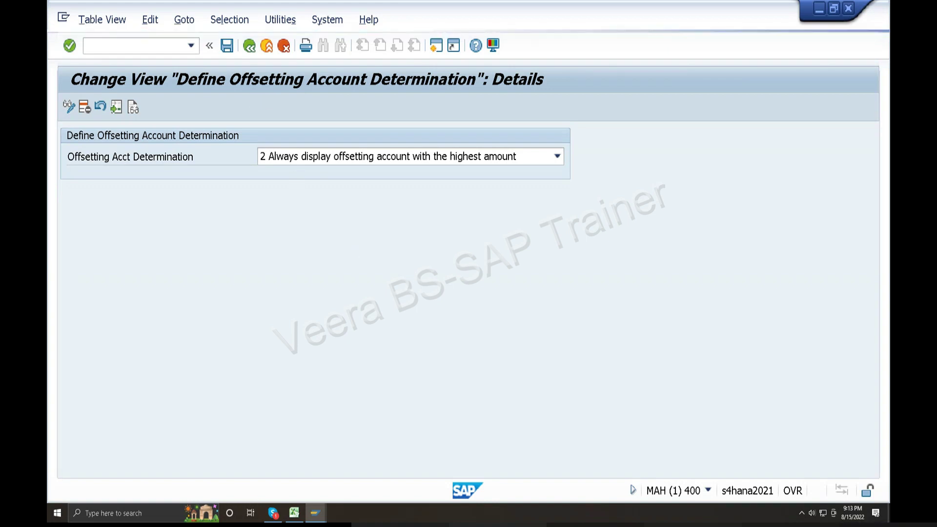
- Try to open a new GUI window and stop the running transaction in SAP
{"action": "left_click", "coordinate": [62, 18]}
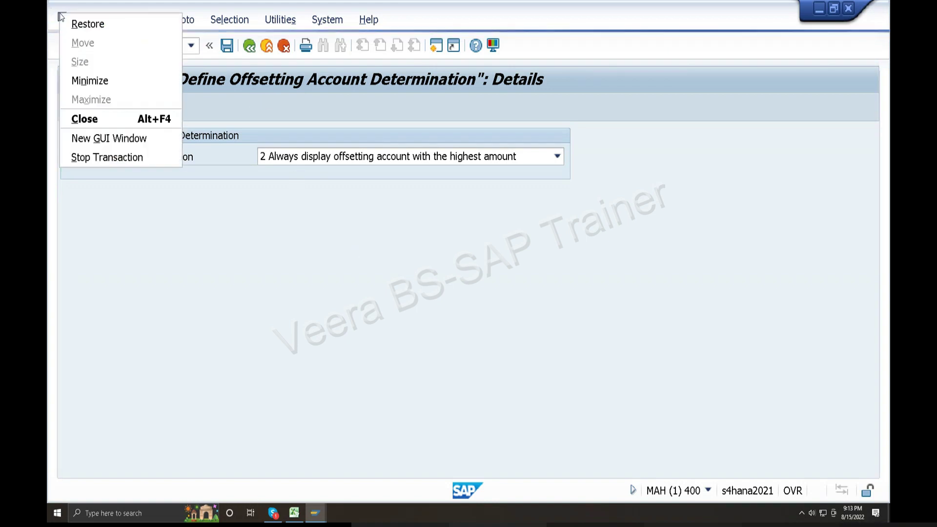
{"action": "left_click", "coordinate": [96, 139]}
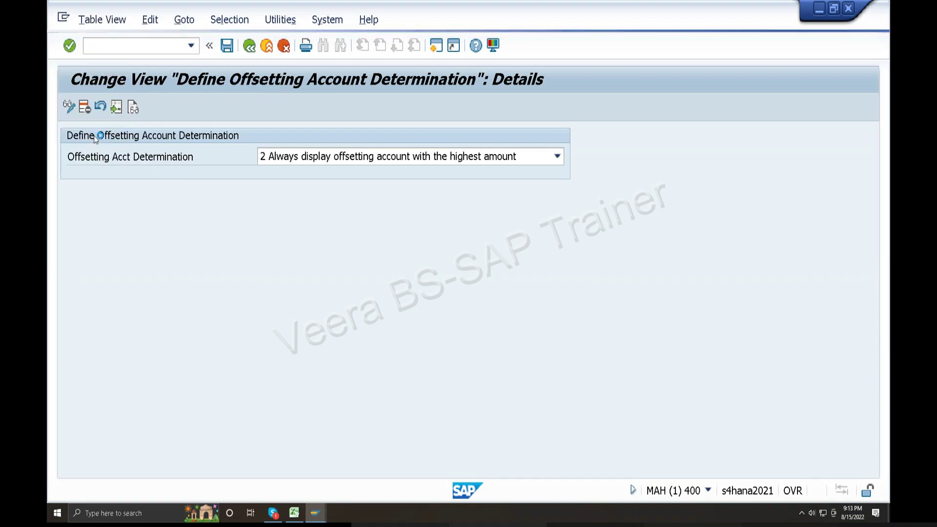
{"action": "left_click", "coordinate": [62, 18]}
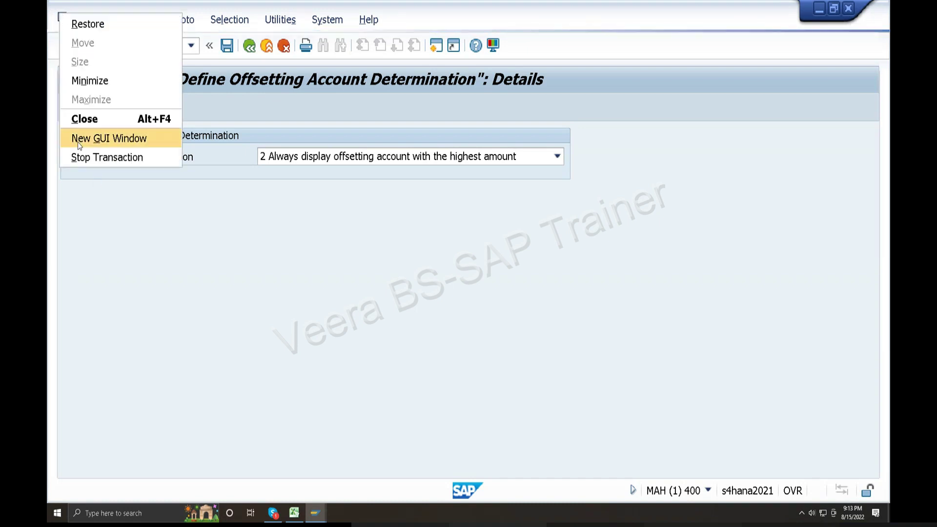
{"action": "left_click", "coordinate": [84, 157]}
{"action": "left_click", "coordinate": [61, 17]}
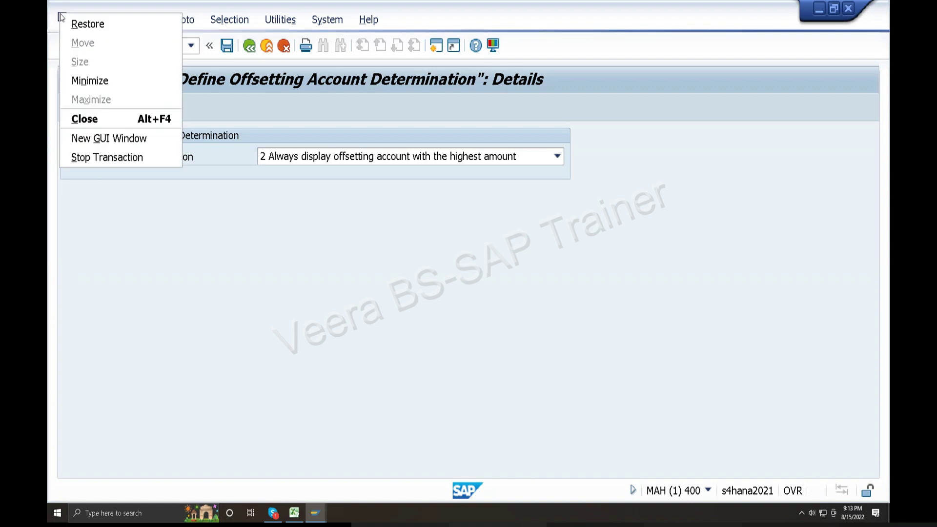
{"action": "left_click", "coordinate": [95, 139]}
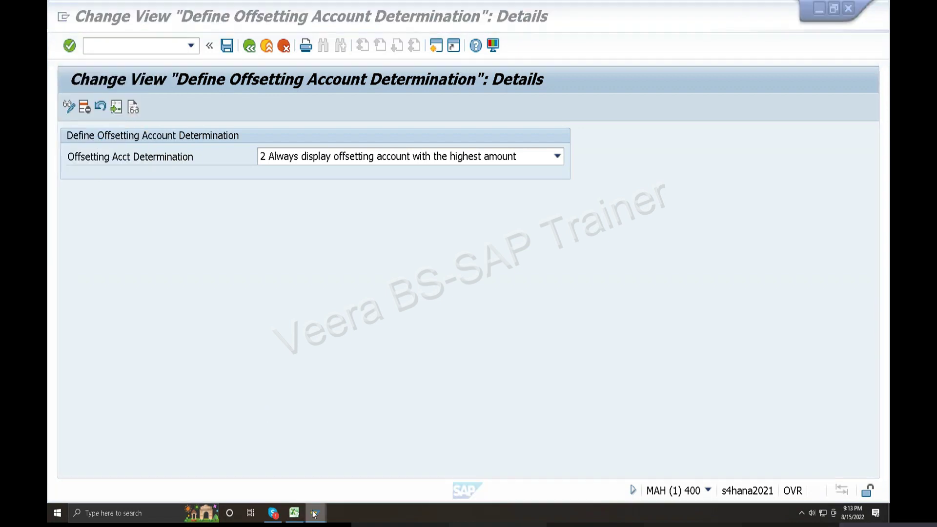
- Switch to Excel, commit the entry in cell B27, and return to the SAP window
{"action": "left_click", "coordinate": [293, 513]}
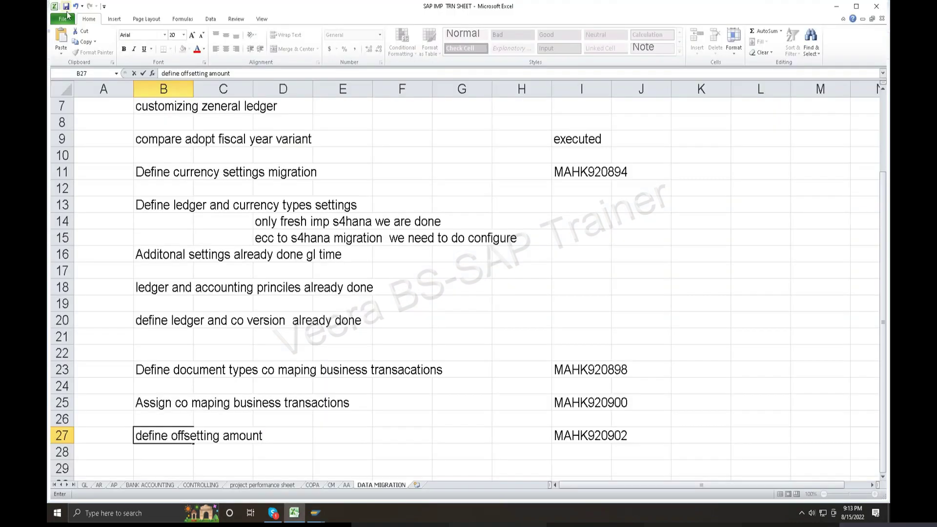
{"action": "left_click", "coordinate": [309, 253]}
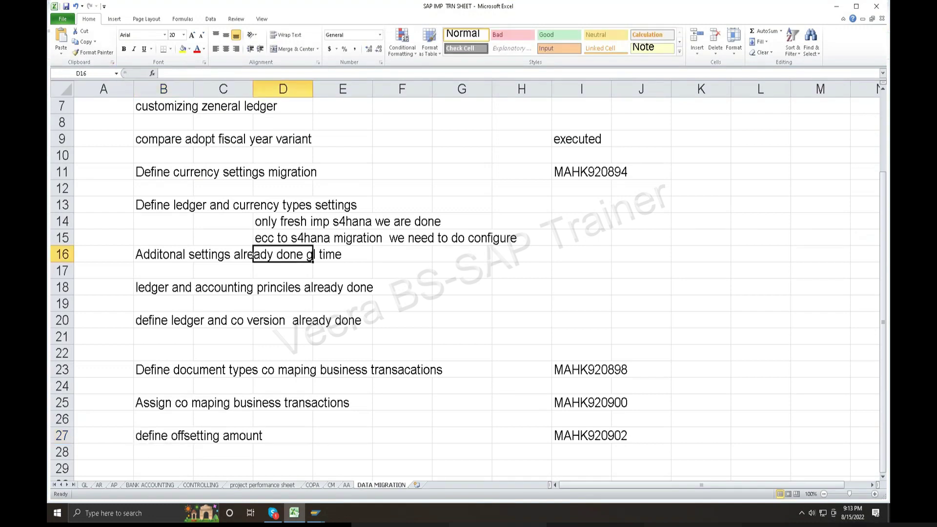
{"action": "mouse_move", "coordinate": [324, 513]}
{"action": "left_click", "coordinate": [337, 436]}
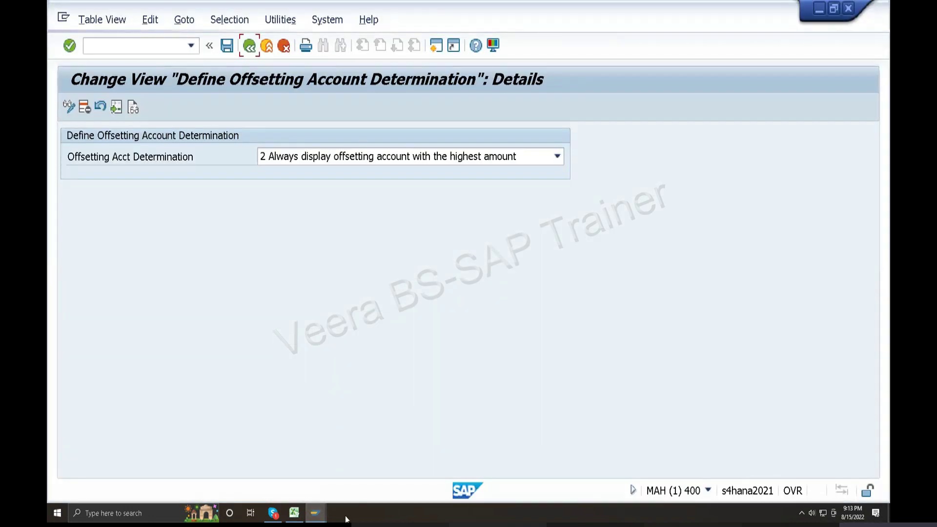
- Close the open SAP windows and confirm ending the connected session
{"action": "right_click", "coordinate": [314, 517]}
{"action": "left_click", "coordinate": [315, 514]}
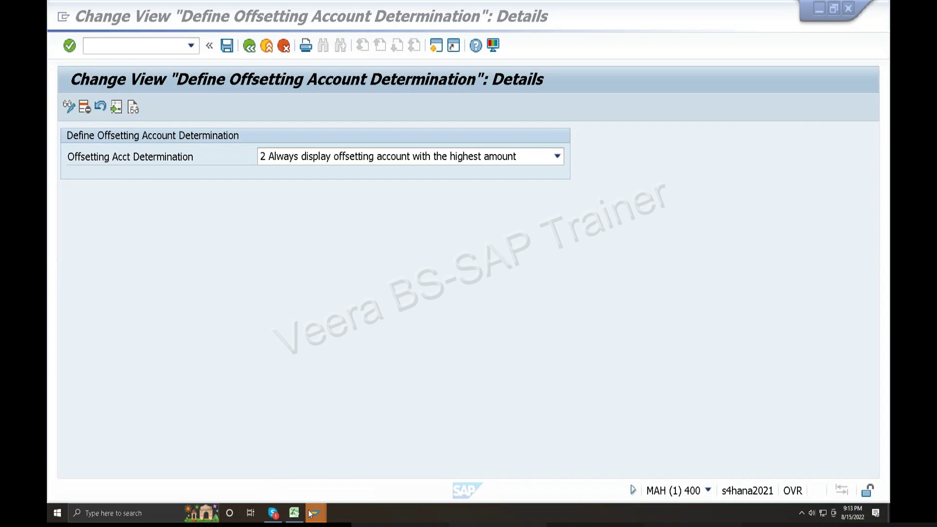
{"action": "left_click", "coordinate": [273, 495]}
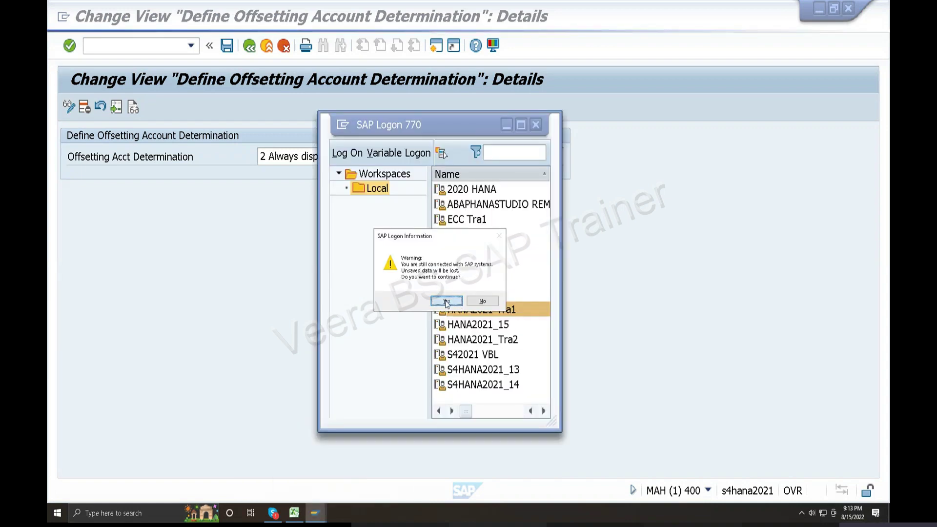
{"action": "left_click", "coordinate": [444, 300]}
- Minimize the Skype call window and close SAP Logon 770
{"action": "left_click", "coordinate": [835, 7]}
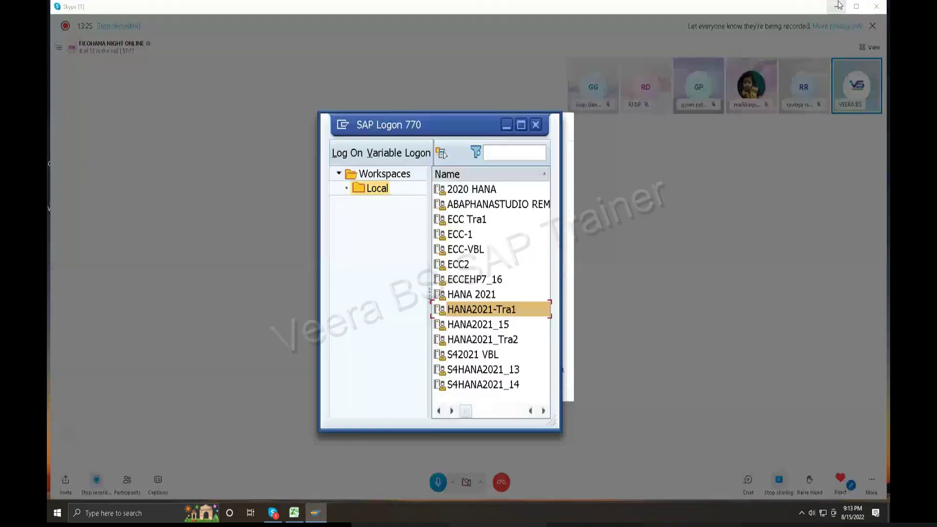
{"action": "left_click", "coordinate": [836, 7]}
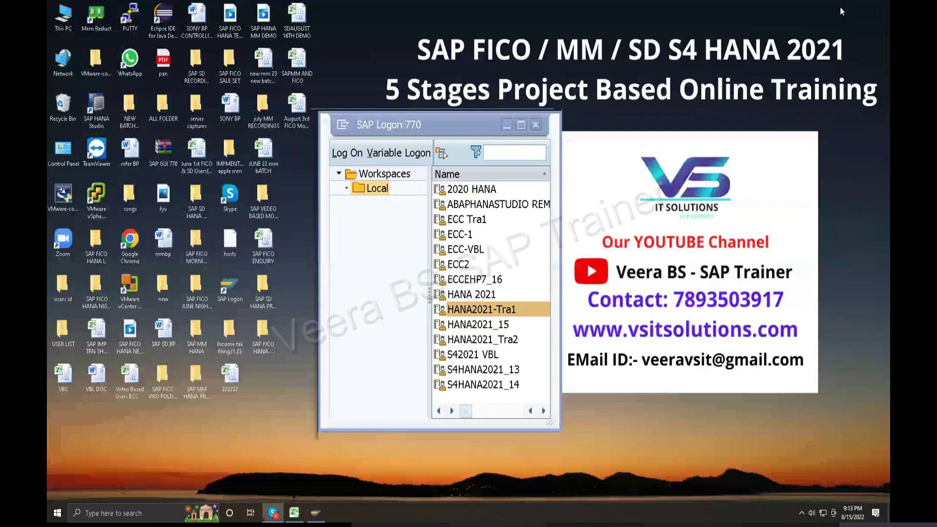
{"action": "left_click", "coordinate": [533, 125]}
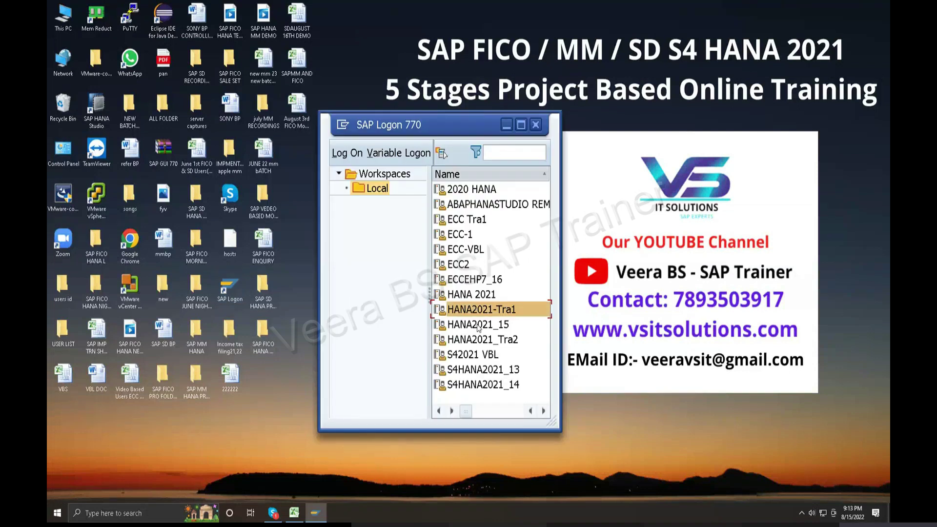
{"action": "left_click", "coordinate": [380, 242]}
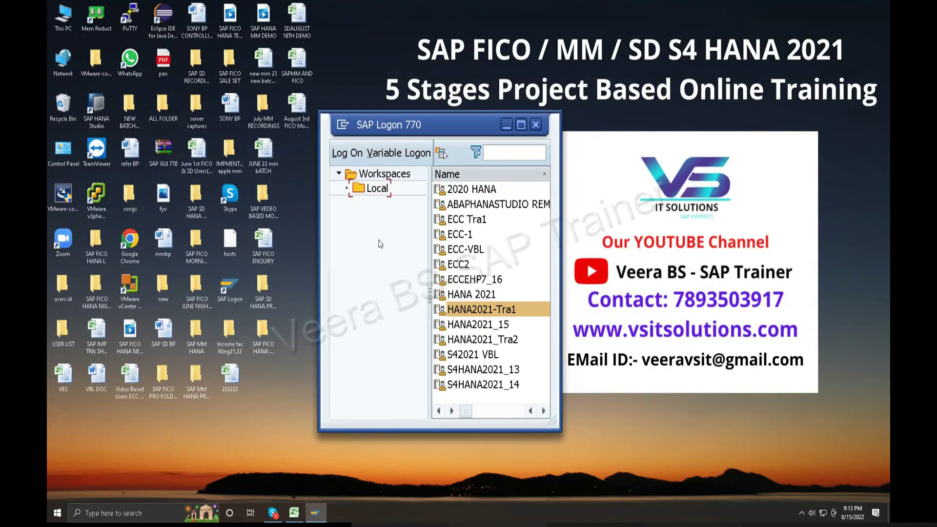
{"action": "key", "text": "alt+F4"}
- Start SAP Logon again from the desktop
{"action": "right_click", "coordinate": [482, 307]}
{"action": "left_click", "coordinate": [195, 286]}
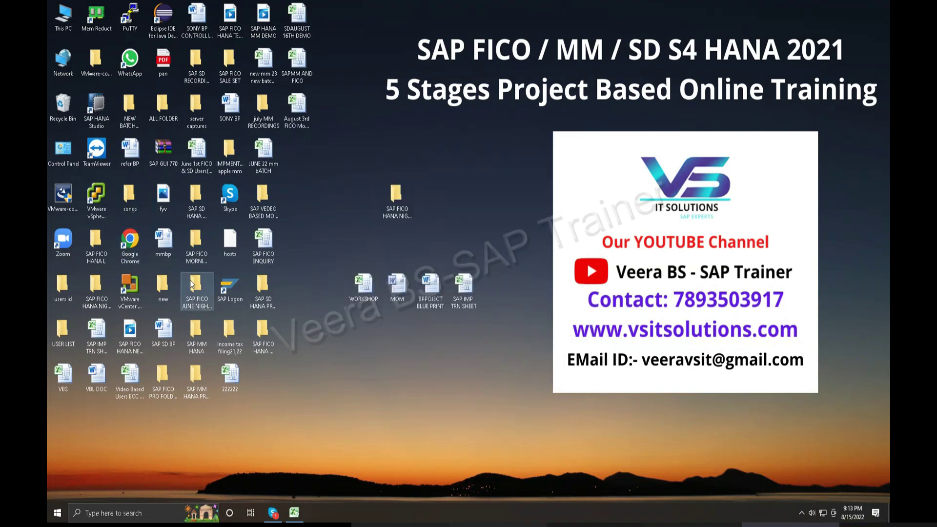
{"action": "double_click", "coordinate": [222, 283]}
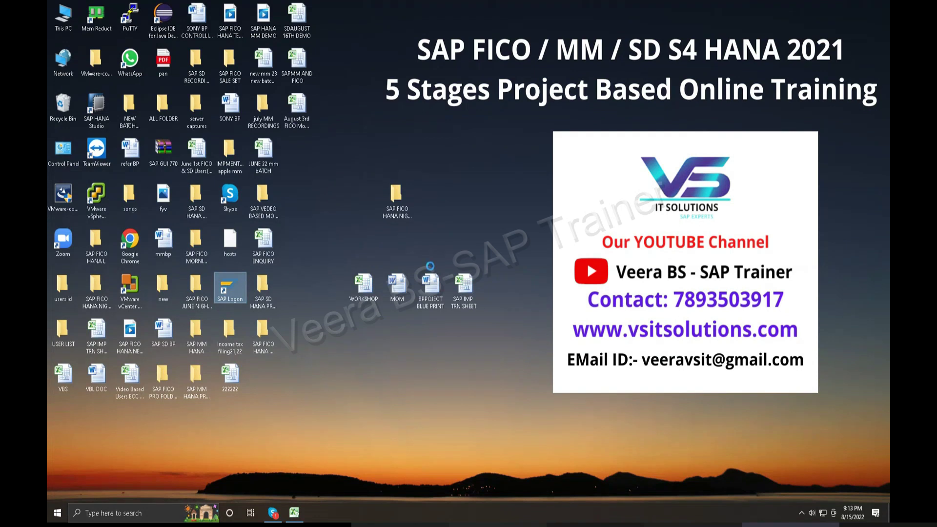